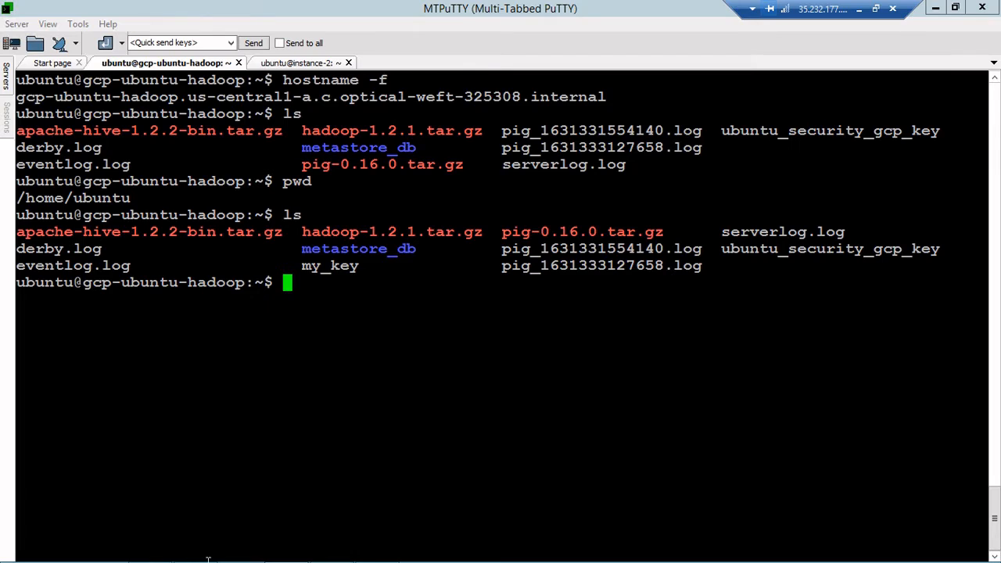
Open a new PuTTY configuration and set the host name to 10.128.0.4.
mouse_move(208, 559)
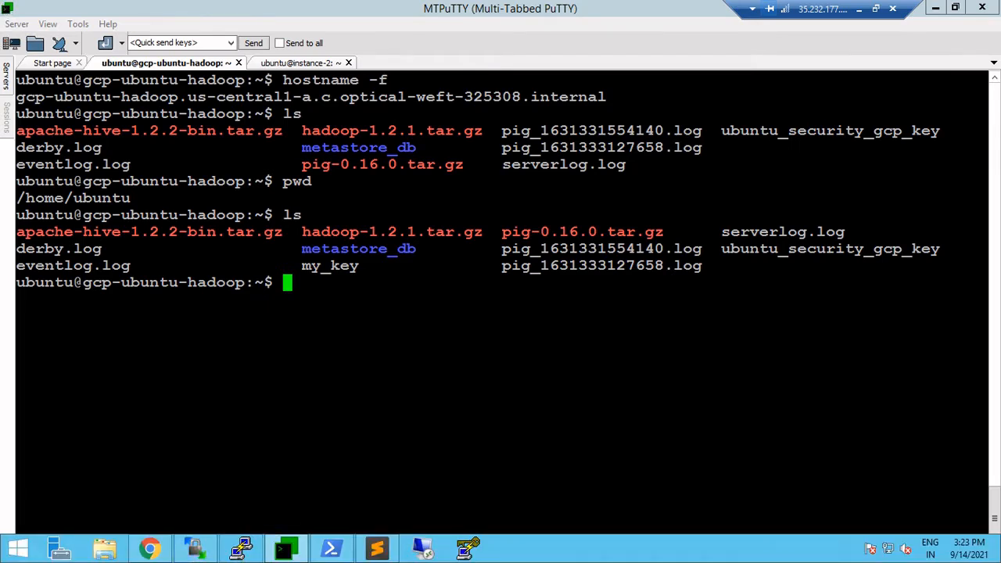
mouse_move(6, 86)
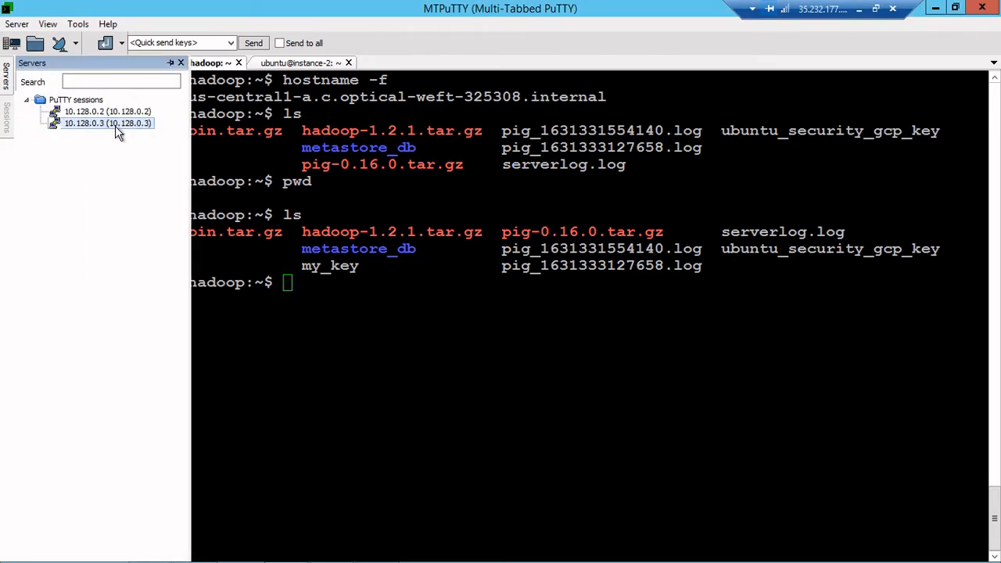
mouse_move(256, 561)
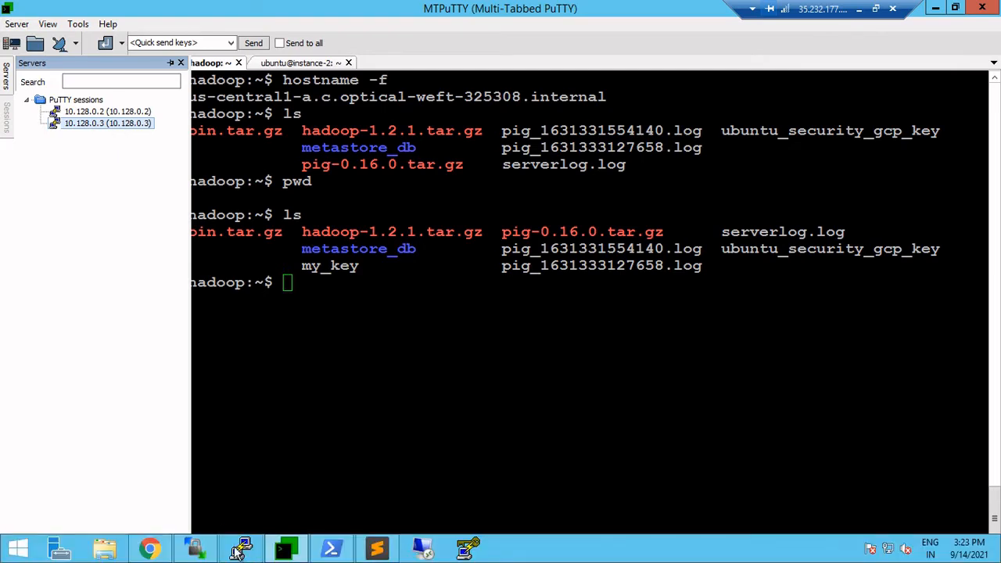
left_click(259, 538)
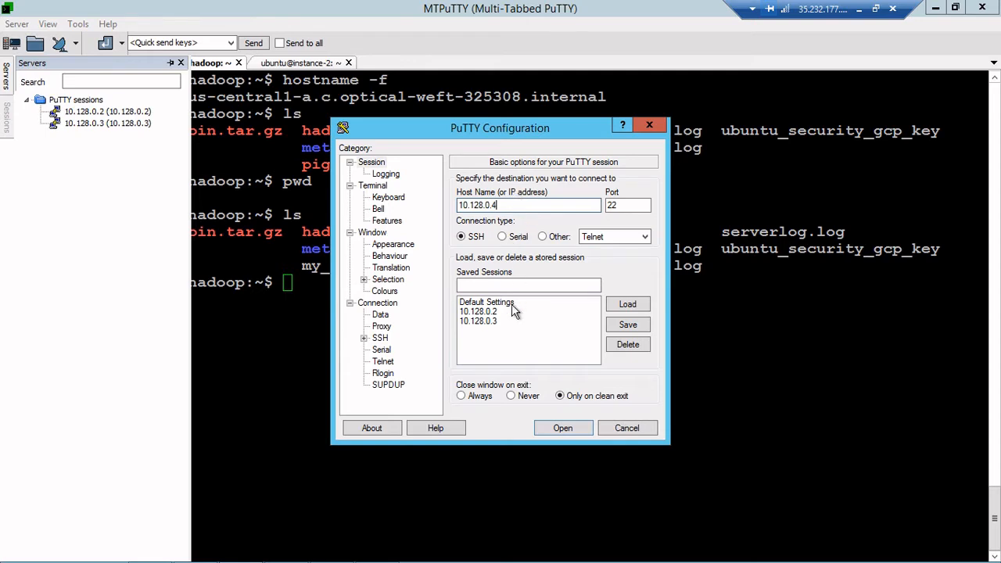
left_click(485, 322)
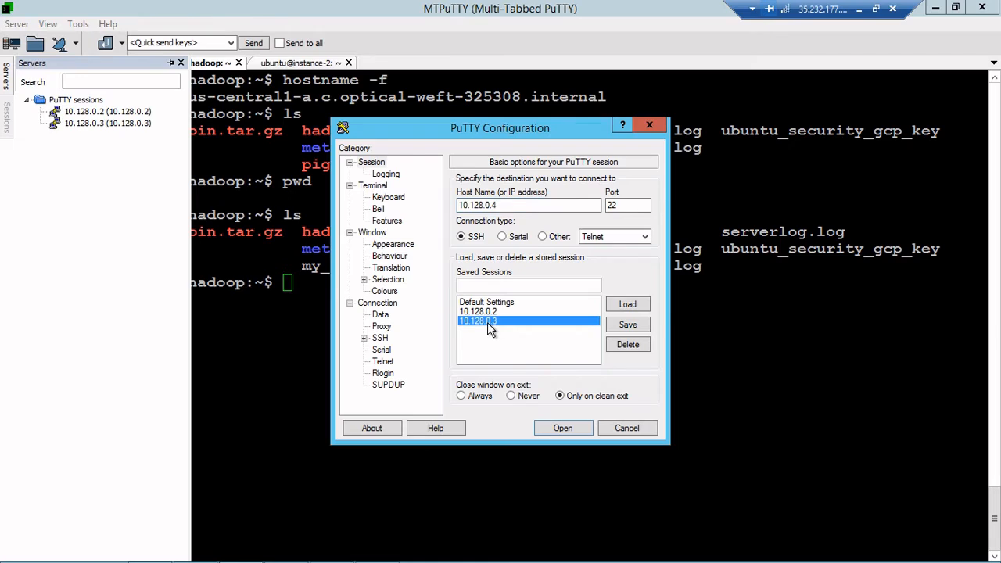
left_click(496, 204)
left_click(495, 312)
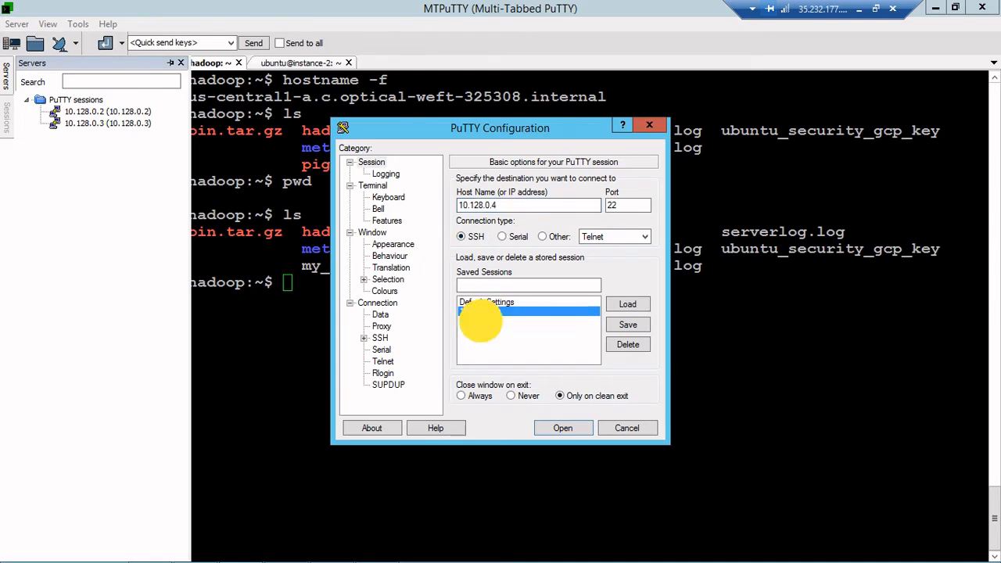
left_click(479, 321)
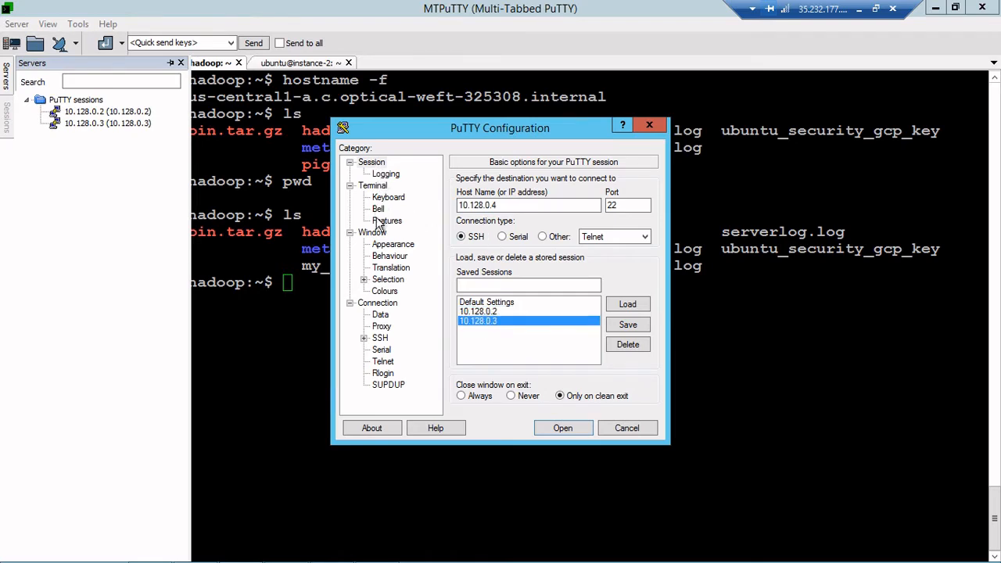
Set the terminal window font to Courier New, bold, 14-point.
left_click(391, 245)
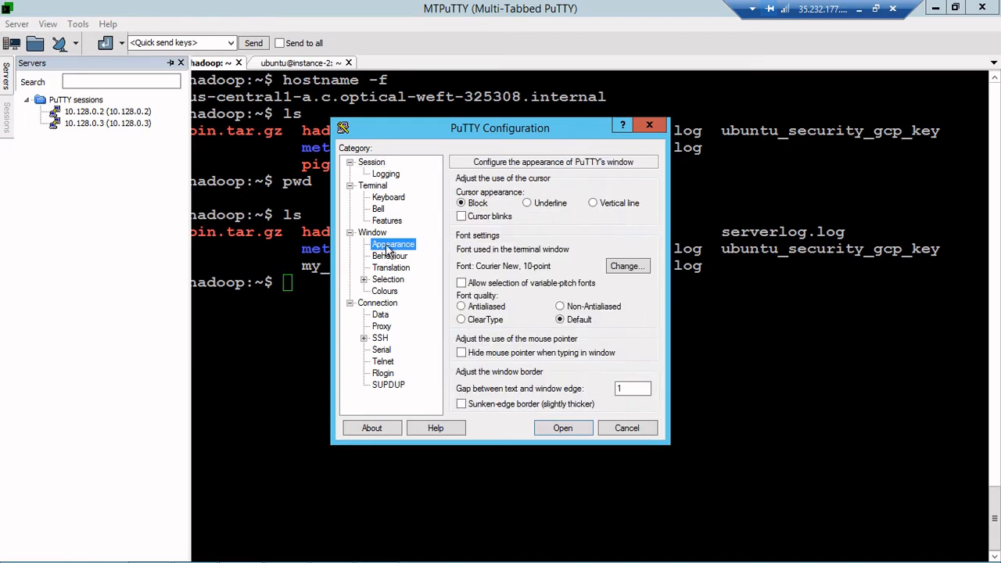
left_click(626, 266)
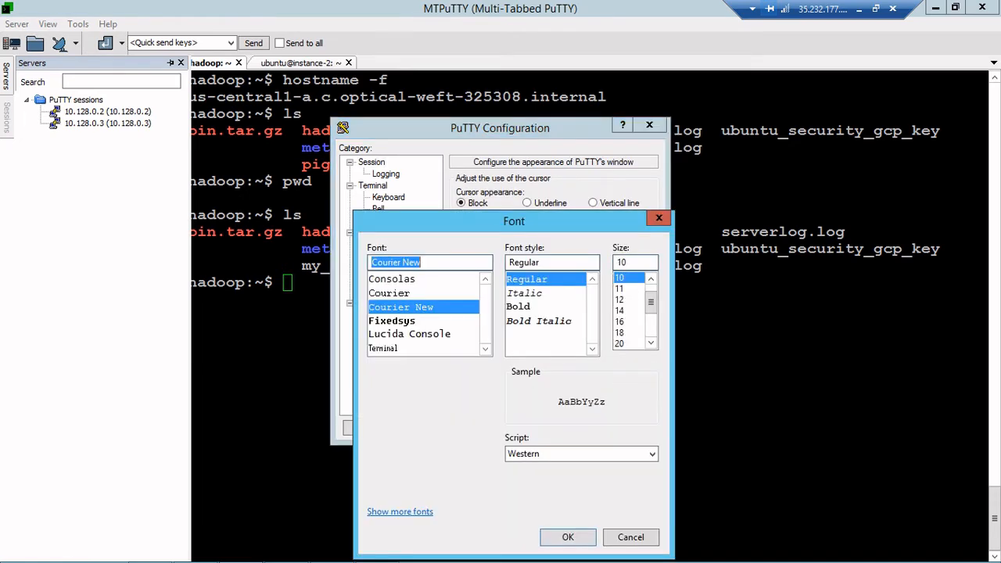
left_click(519, 308)
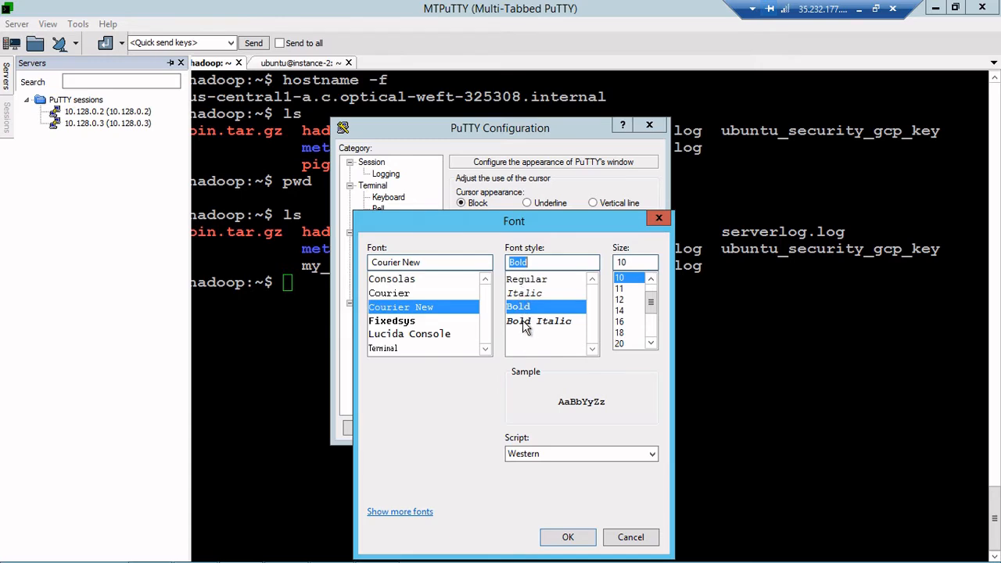
left_click(538, 321)
left_click(622, 310)
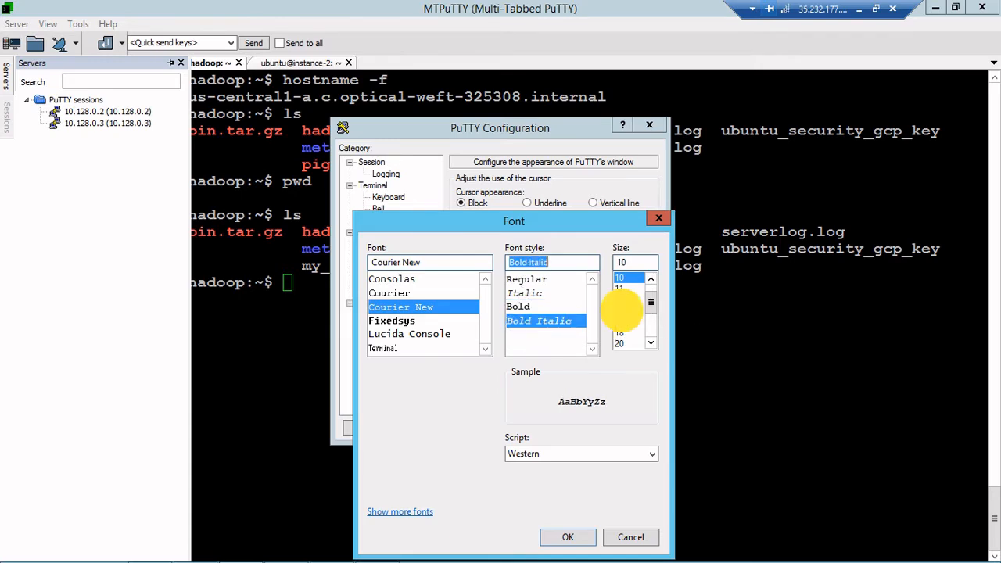
left_click(568, 538)
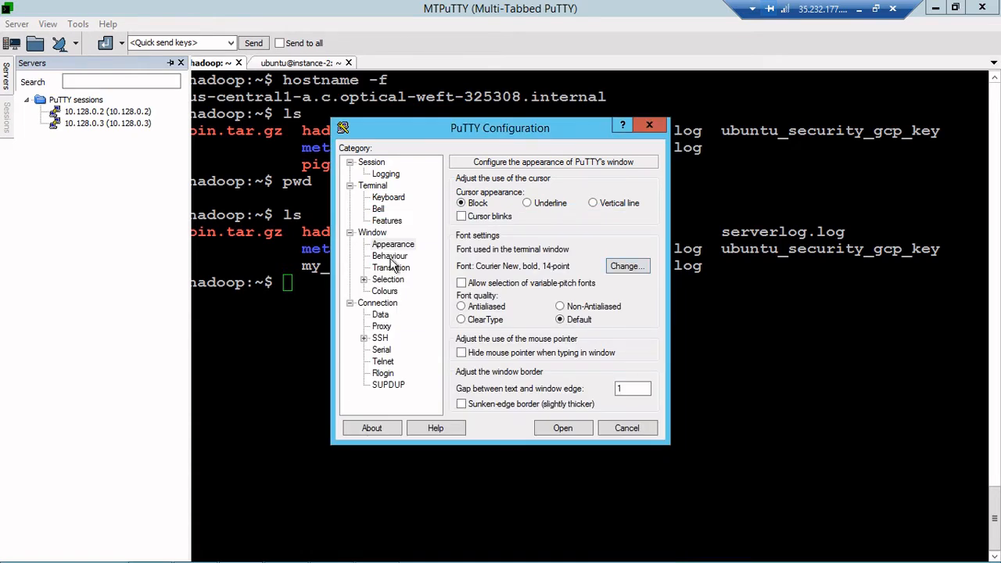
Set the connection's auto-login username to ubuntu.
left_click(385, 316)
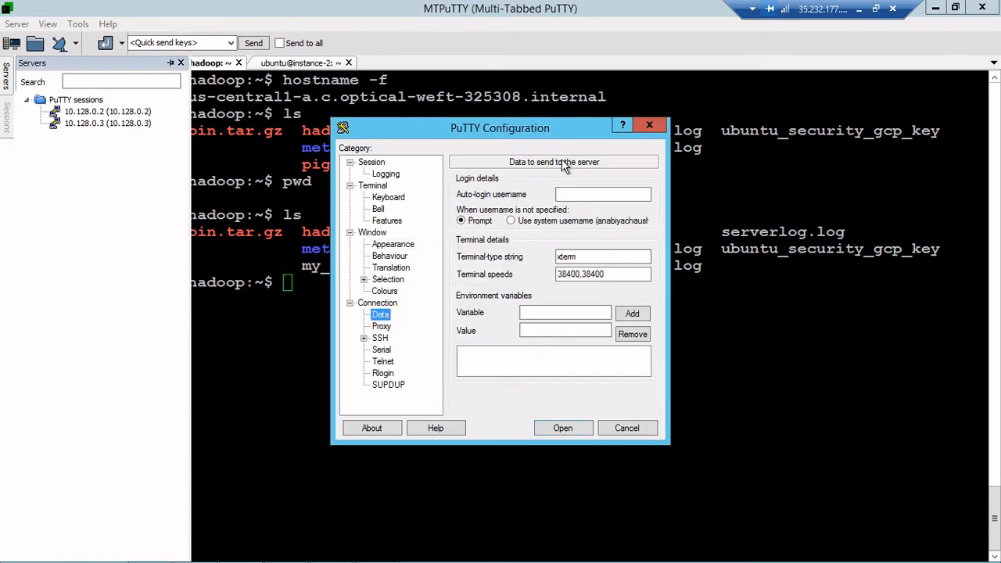
left_click(578, 193)
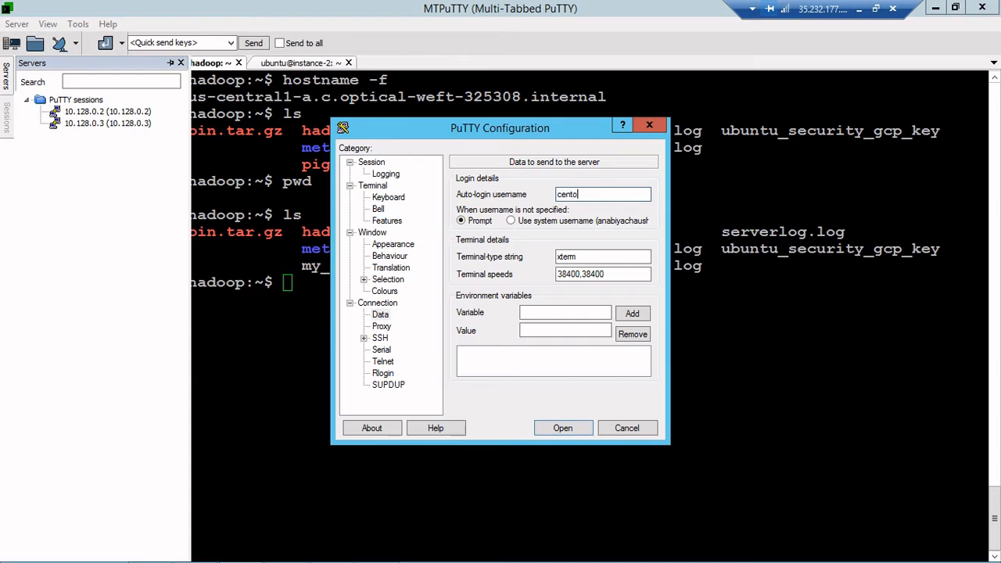
key("BackSpace")
key("BackSpace")
key("BackSpace")
key("BackSpace")
key("BackSpace")
Assign the ubuntu_security_gcp_key file from Documents as the private key for SSH authentication.
left_click(364, 338)
left_click(396, 350)
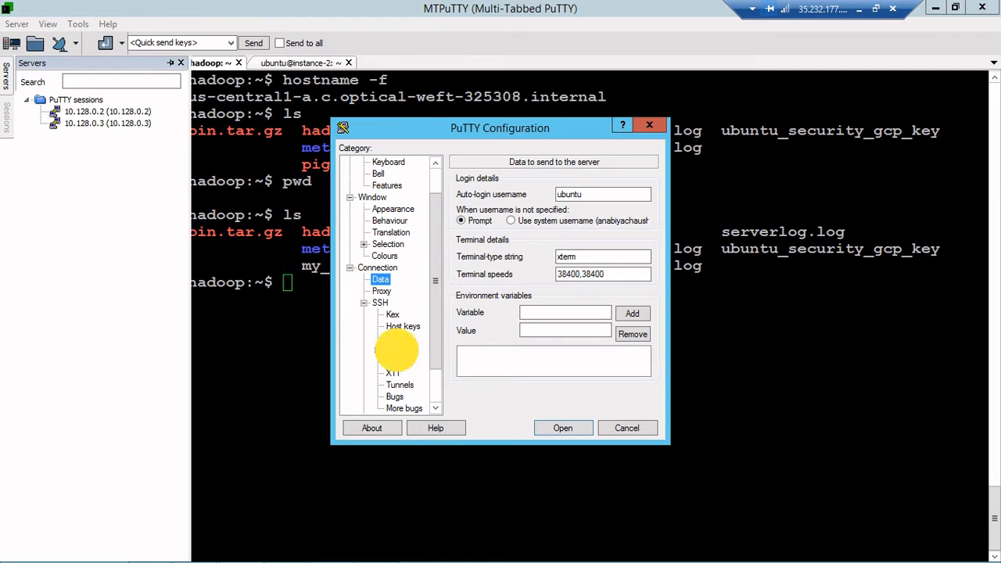
left_click(629, 339)
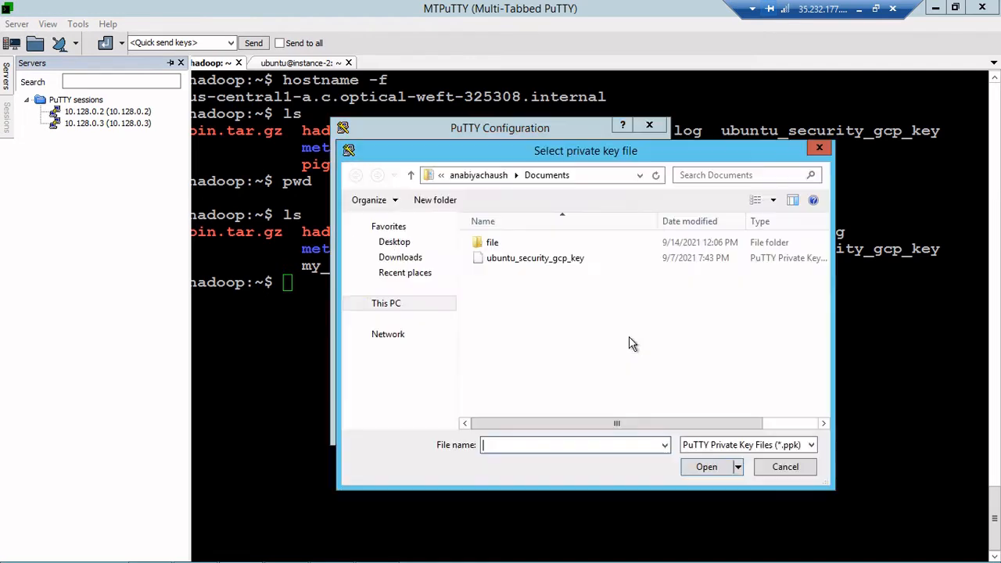
left_click(509, 257)
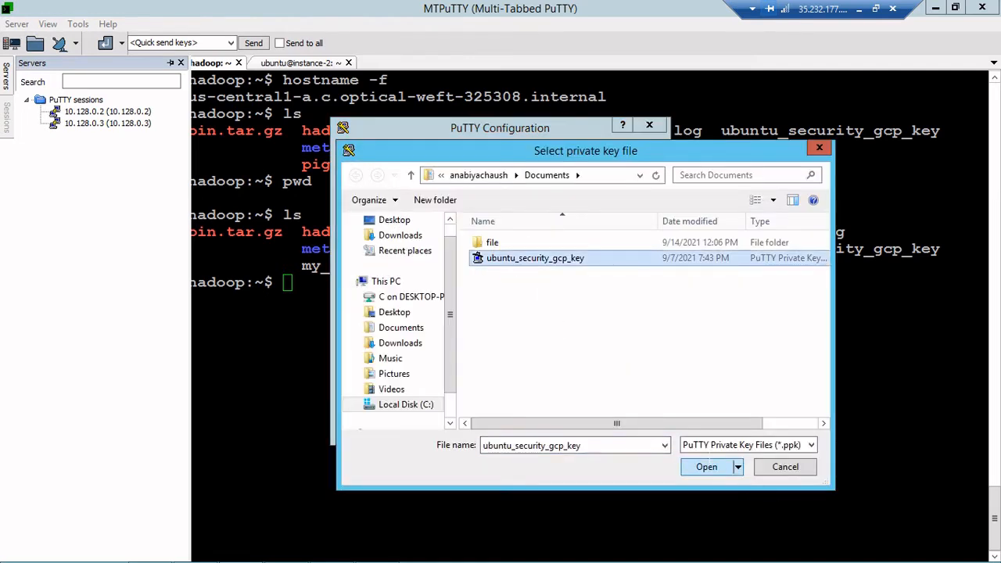
left_click(706, 466)
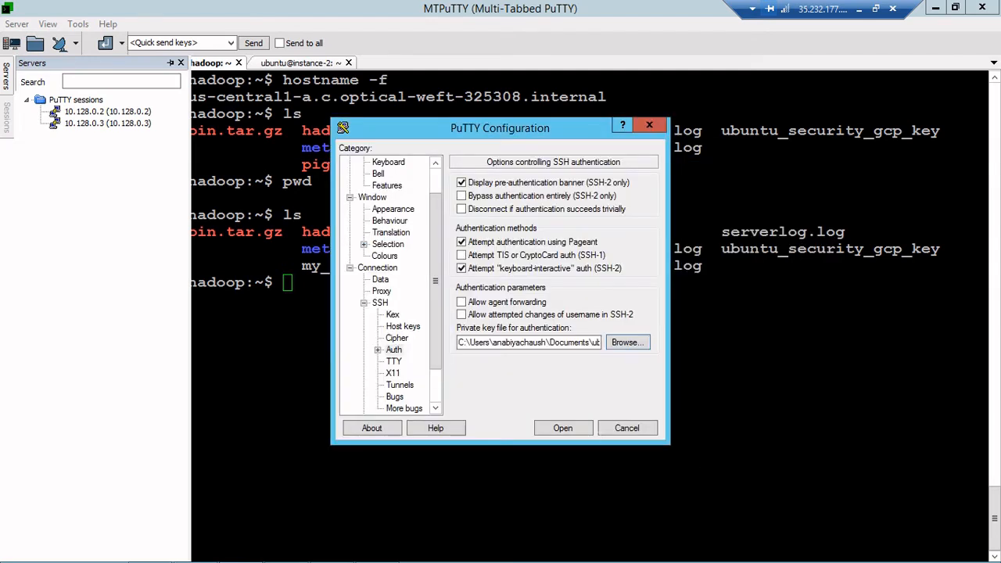
Save the configured session under the name 10.128.0.4 and close the PuTTY configuration.
left_click(437, 162)
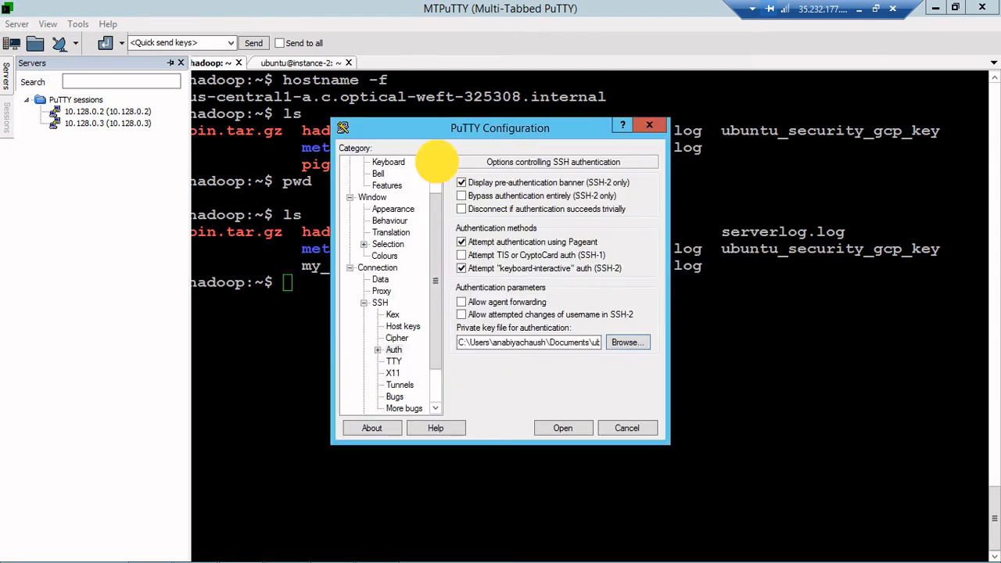
scroll(436, 161, "up", 3)
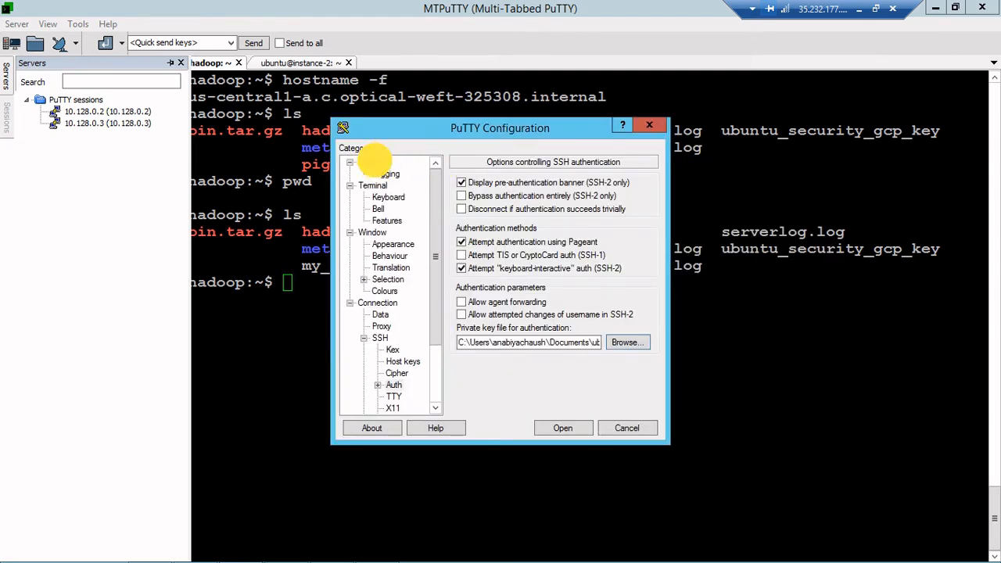
left_click(374, 162)
left_click(516, 288)
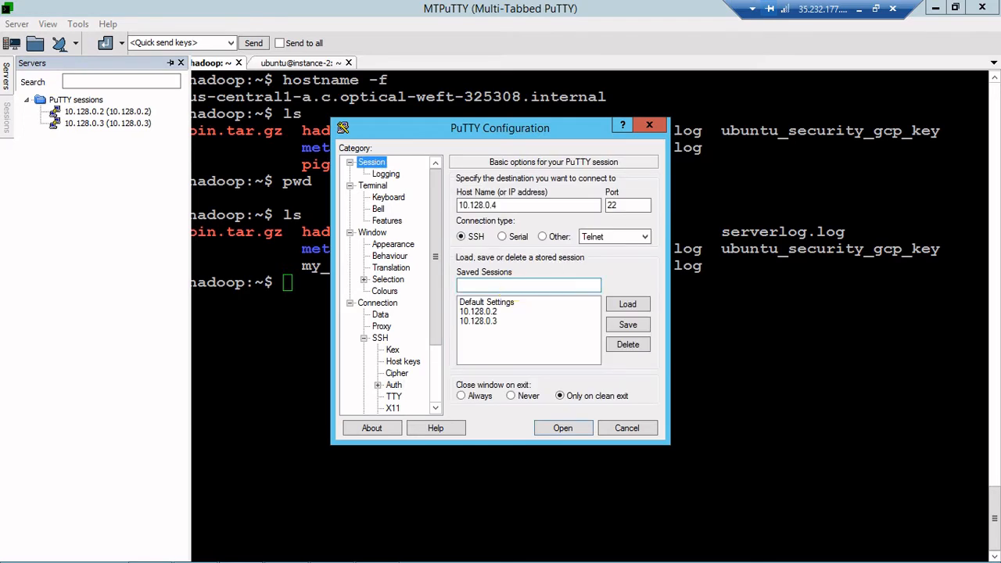
type("10.128.")
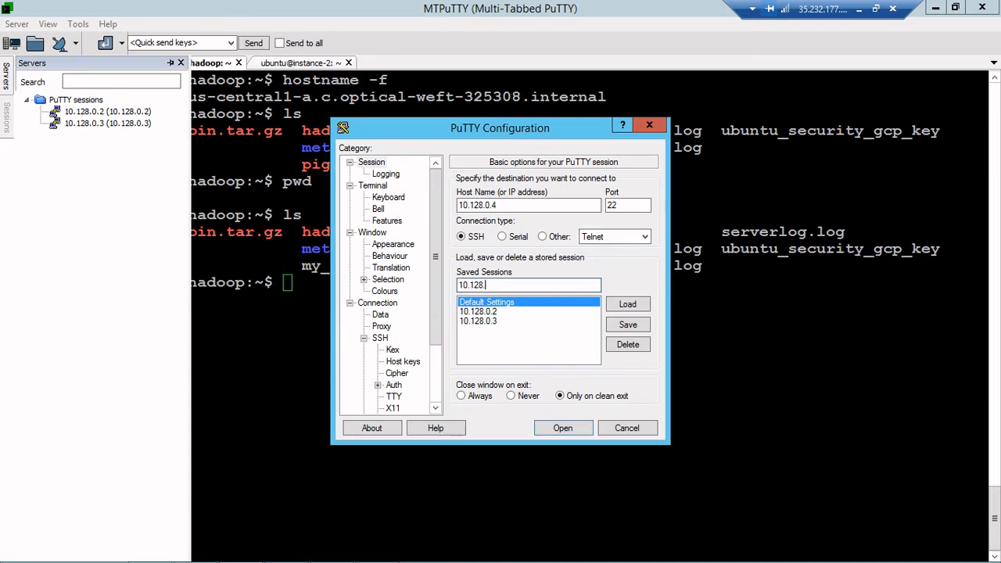
type("0.4")
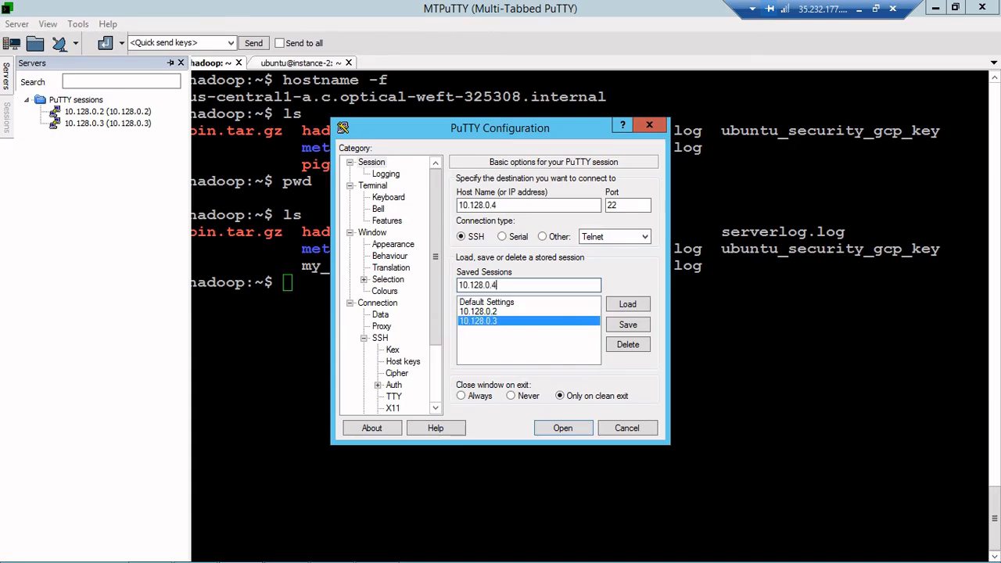
left_click(624, 325)
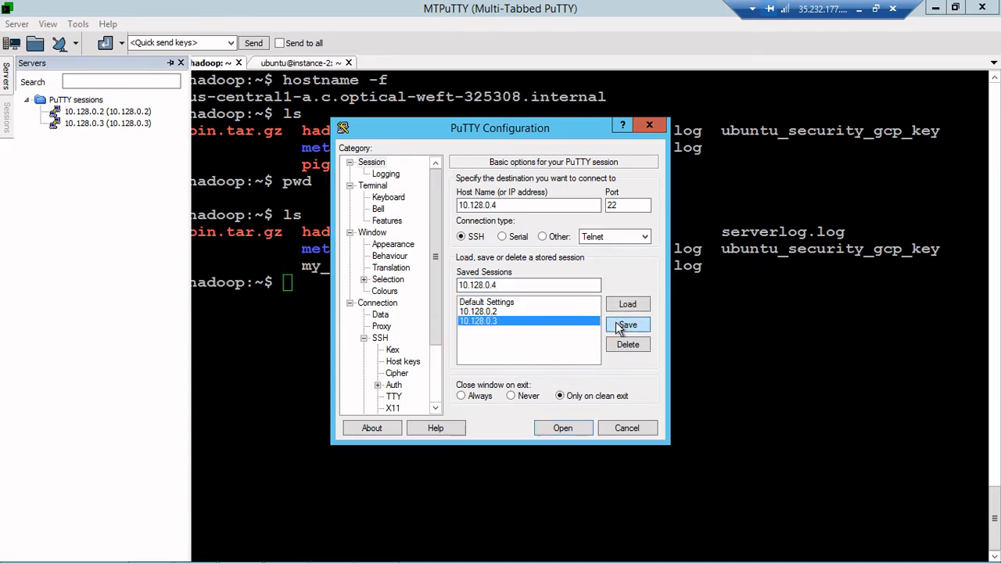
left_click(483, 331)
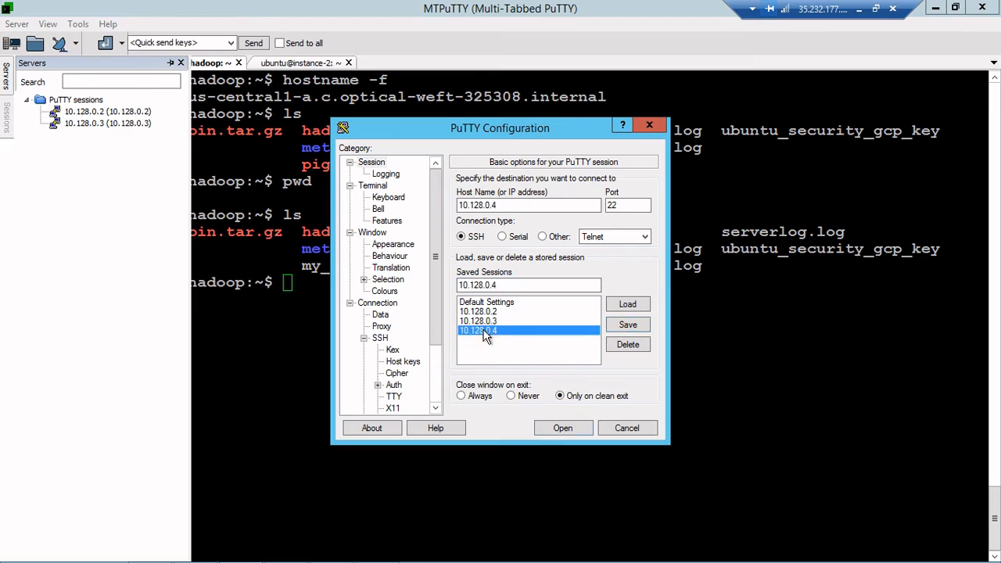
left_click(648, 125)
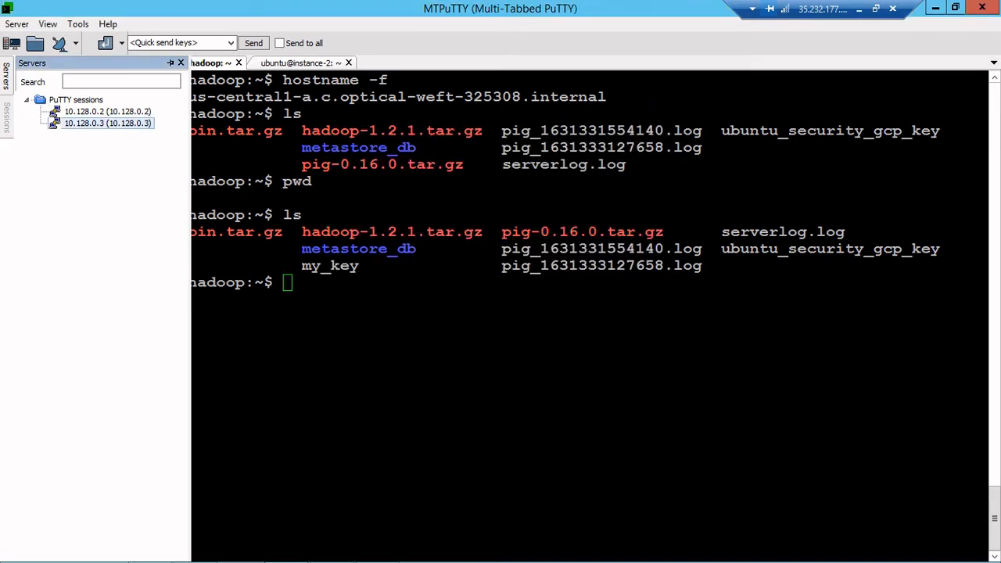
Restart MTPuTTY to reload the saved servers, maximize its window and expand the PuTTY sessions folder.
left_click(27, 99)
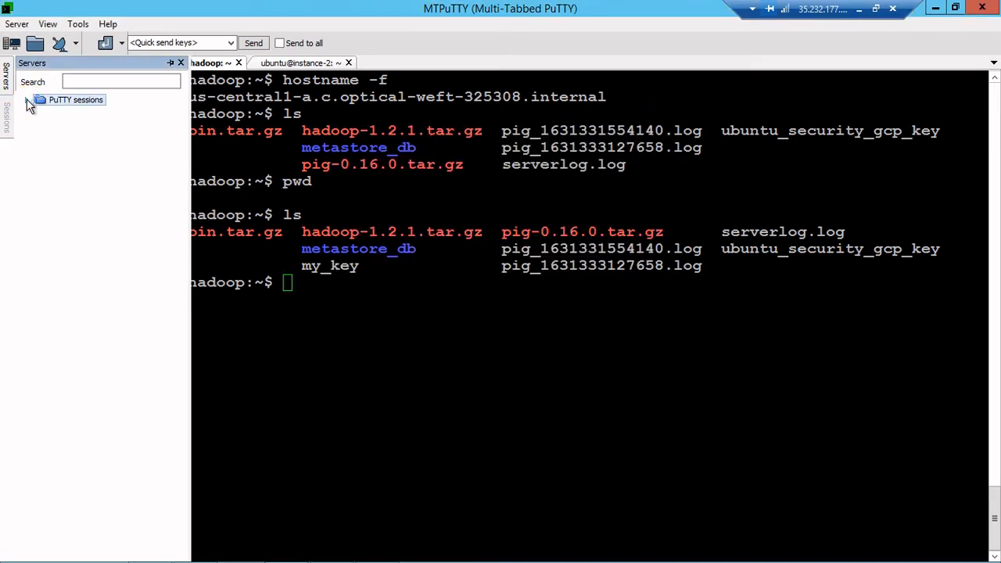
left_click(27, 99)
left_click(983, 7)
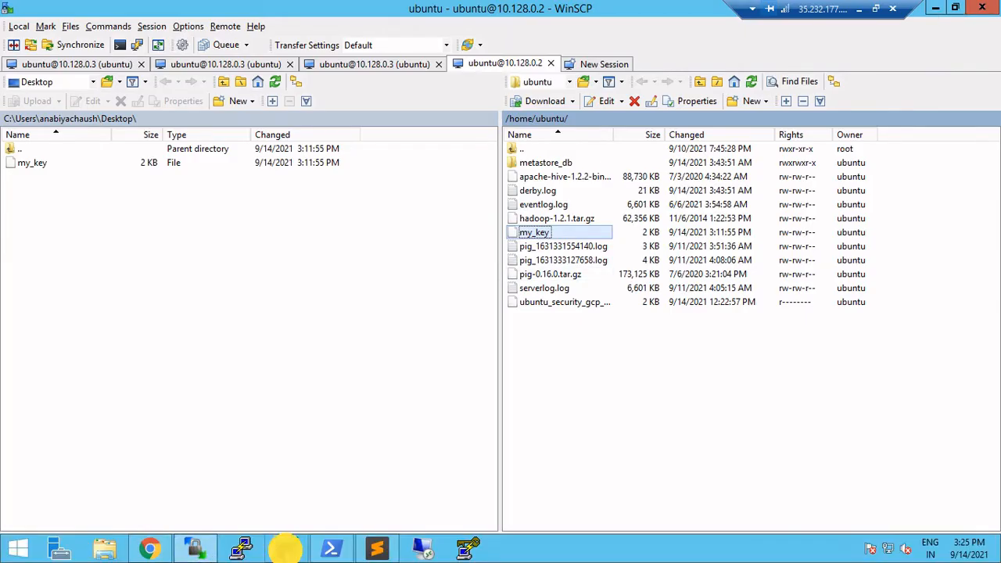
left_click(290, 552)
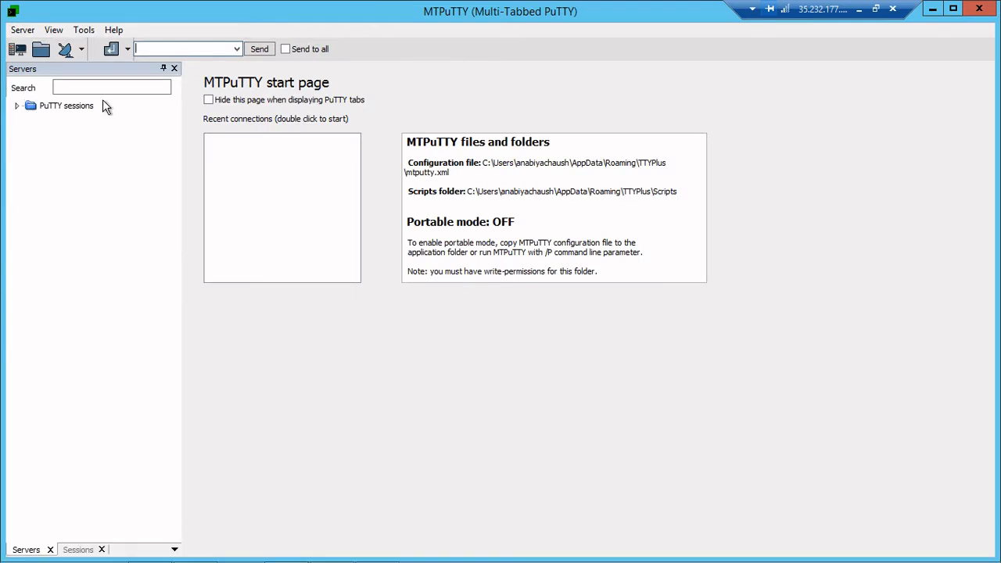
left_click(951, 7)
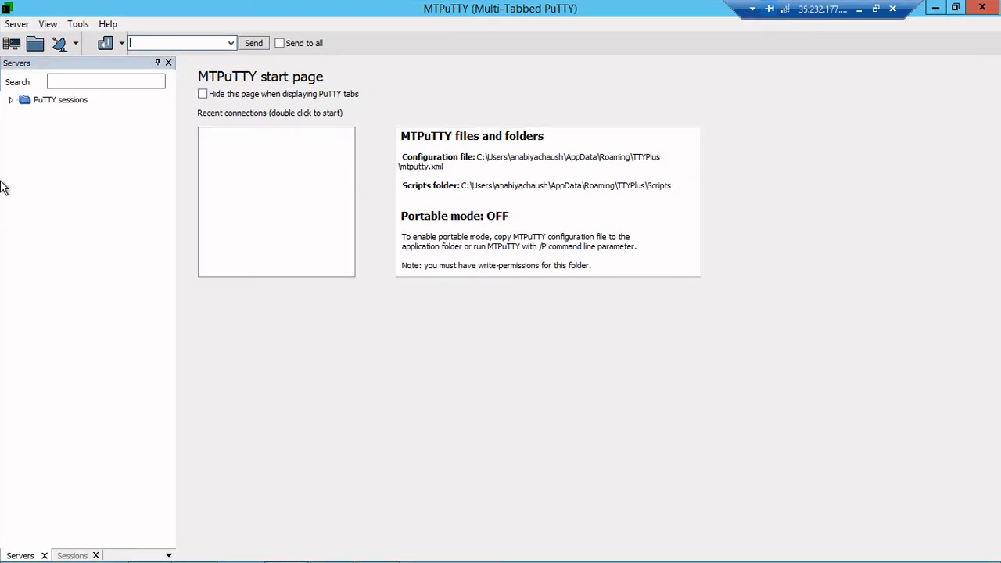
left_click(11, 100)
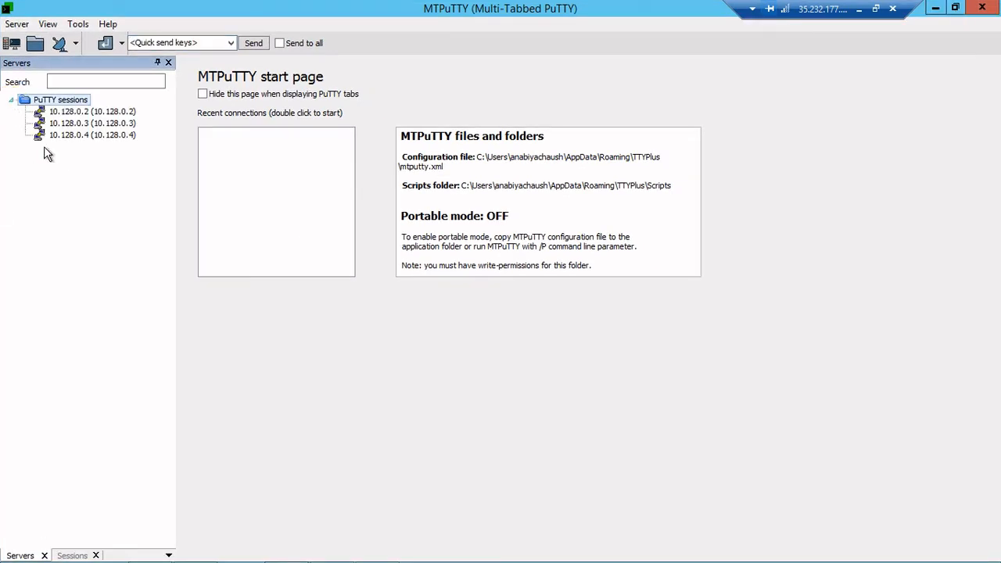
Connect to the 10.128.0.3 and 10.128.0.4 servers in separate terminal sessions.
left_click(109, 136)
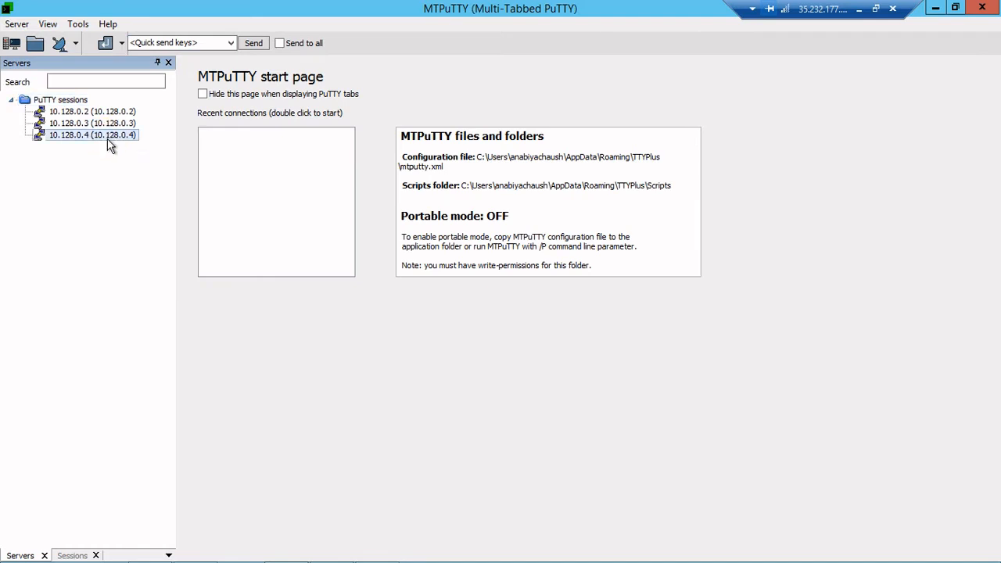
double_click(106, 125)
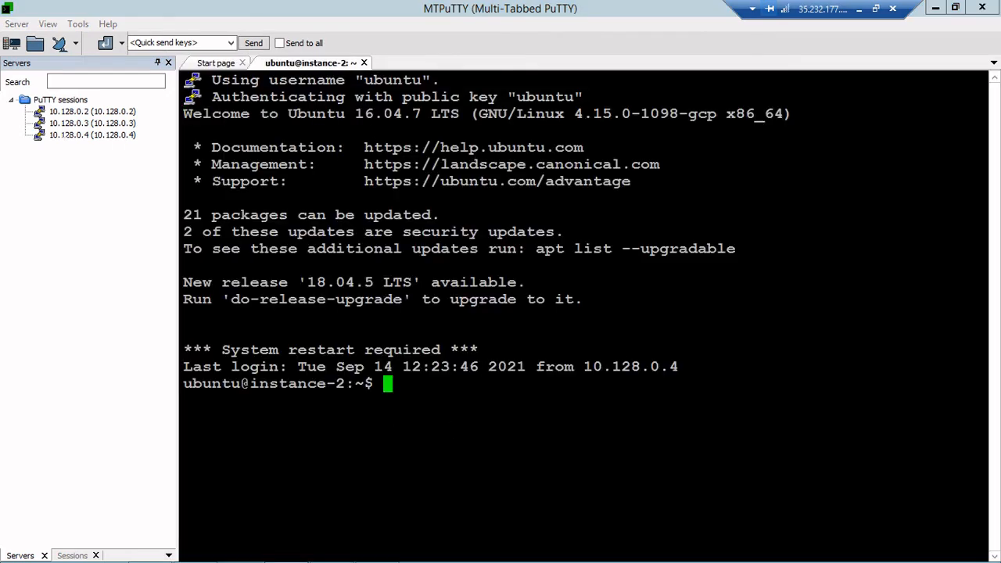
left_click(67, 136)
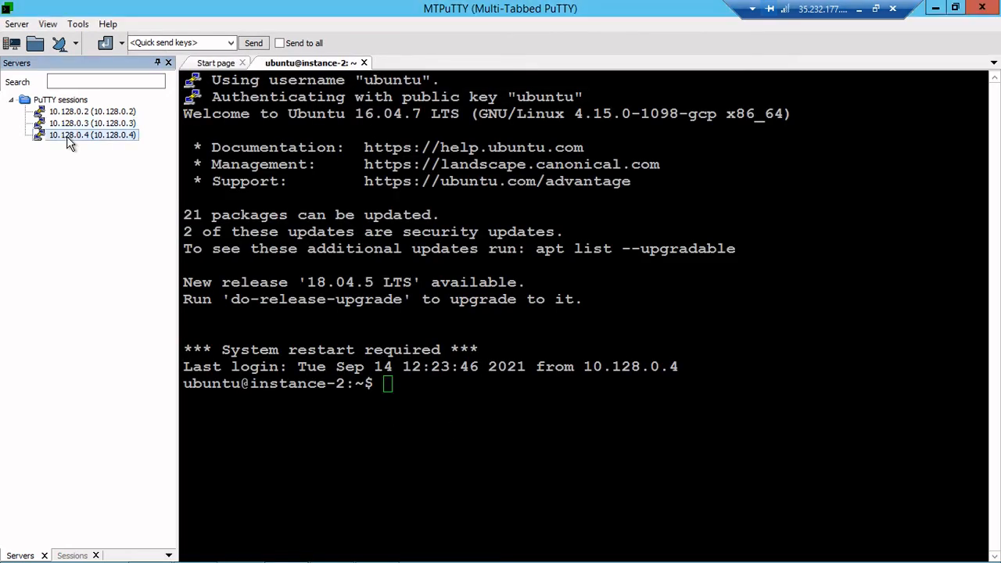
double_click(69, 138)
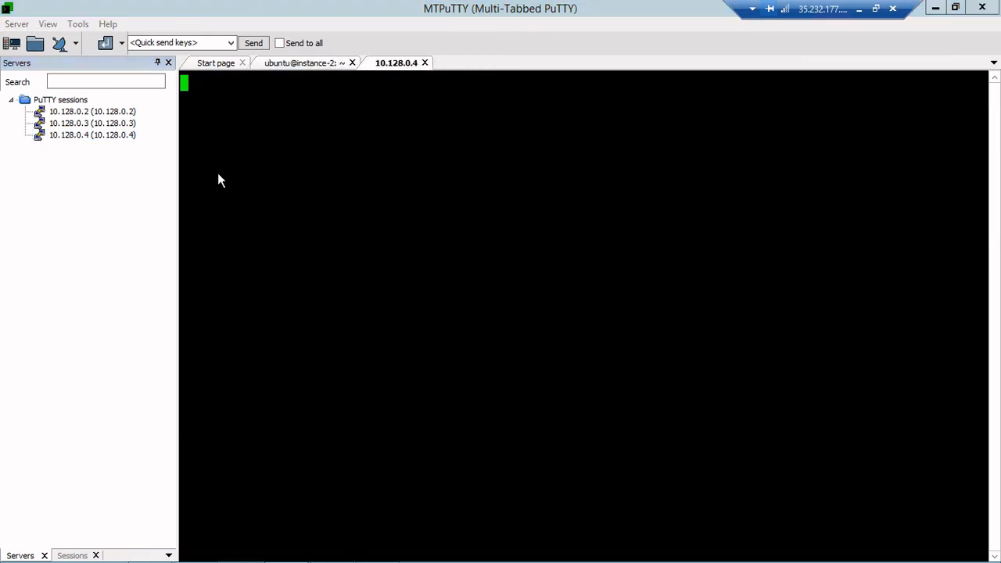
Close the disconnected 10.128.0.4 session and set the Servers list to hide automatically.
left_click(583, 346)
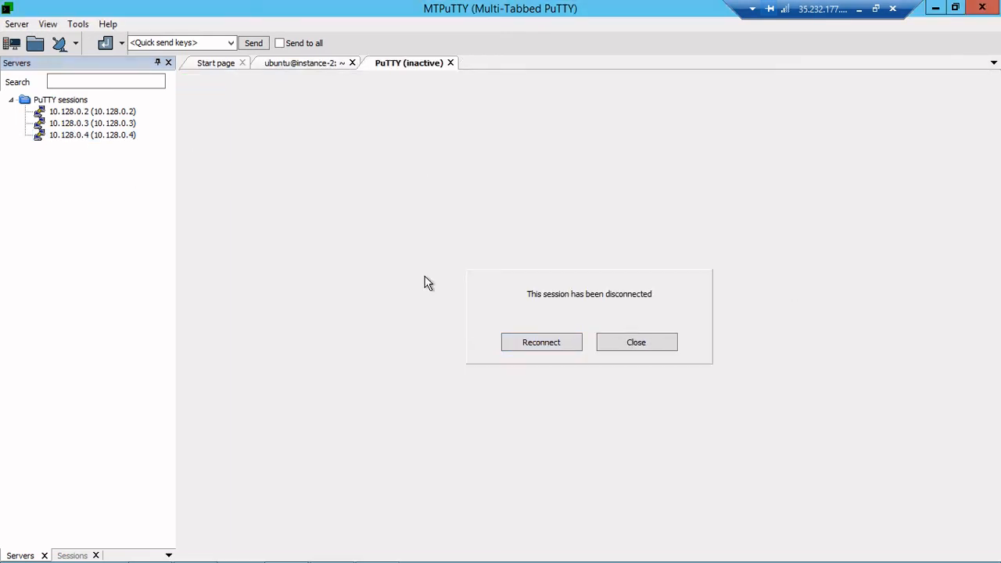
left_click(449, 63)
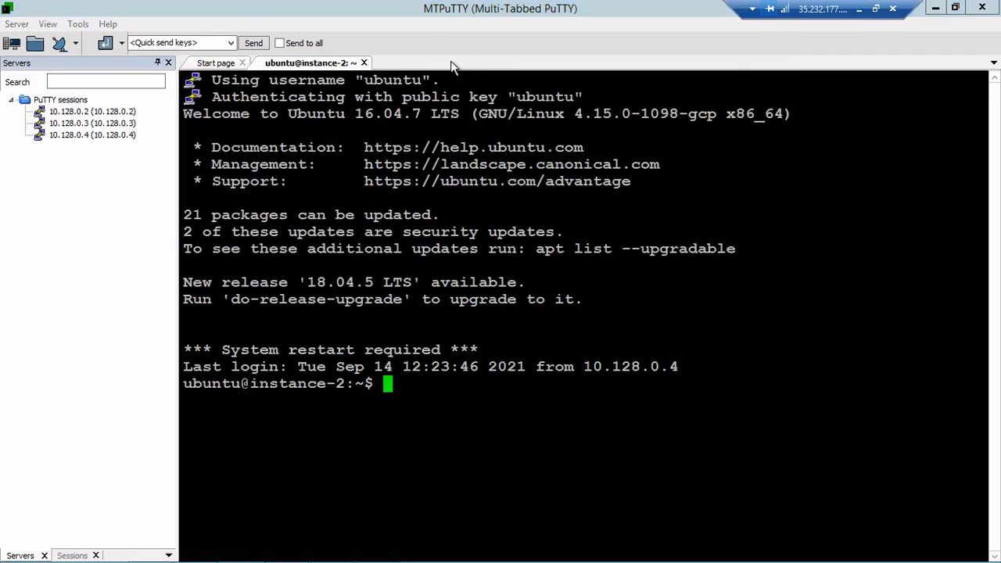
left_click(98, 137)
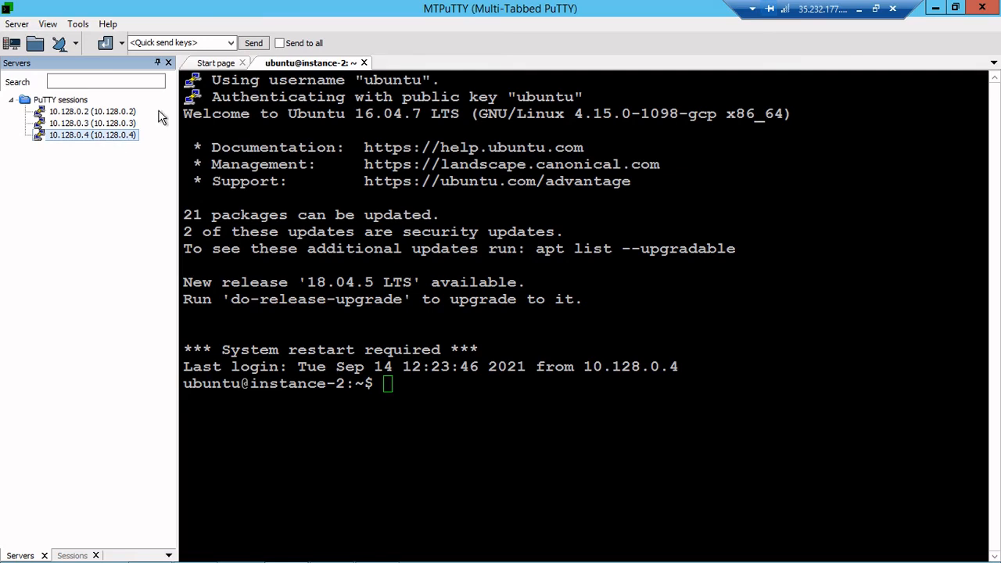
left_click(159, 61)
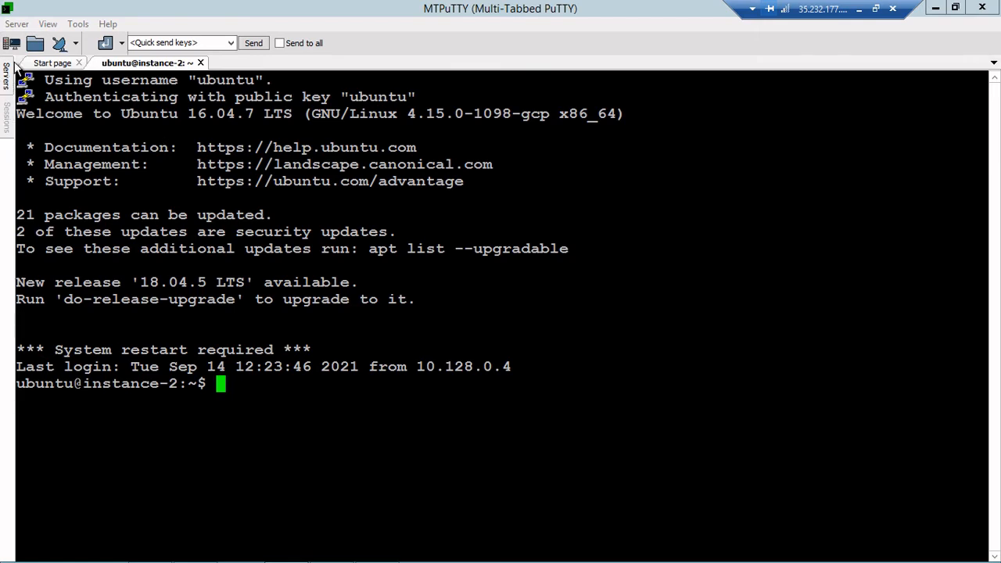
Collapse the PuTTY sessions folder and create a server folder named "big data hadoopp".
mouse_move(7, 76)
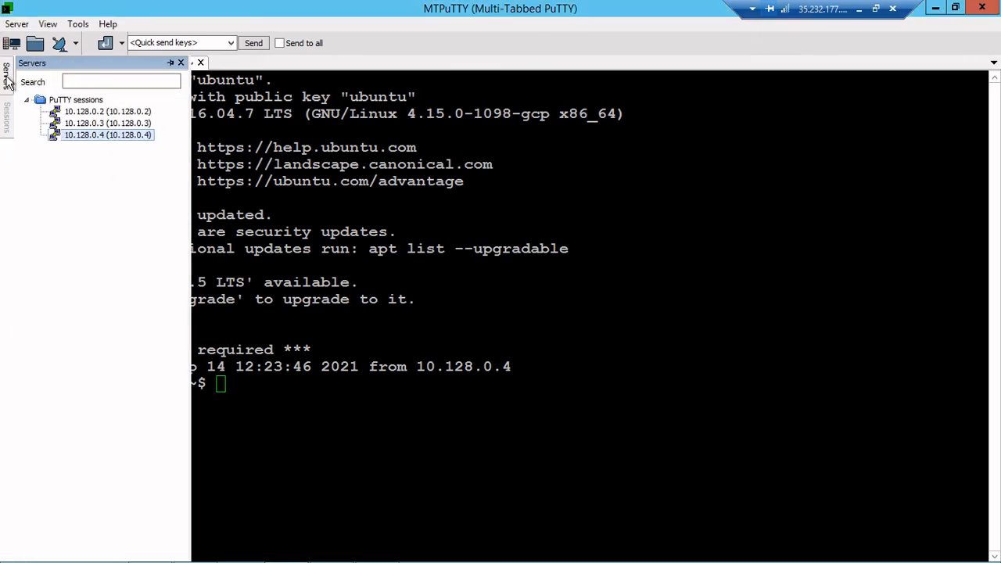
left_click(27, 99)
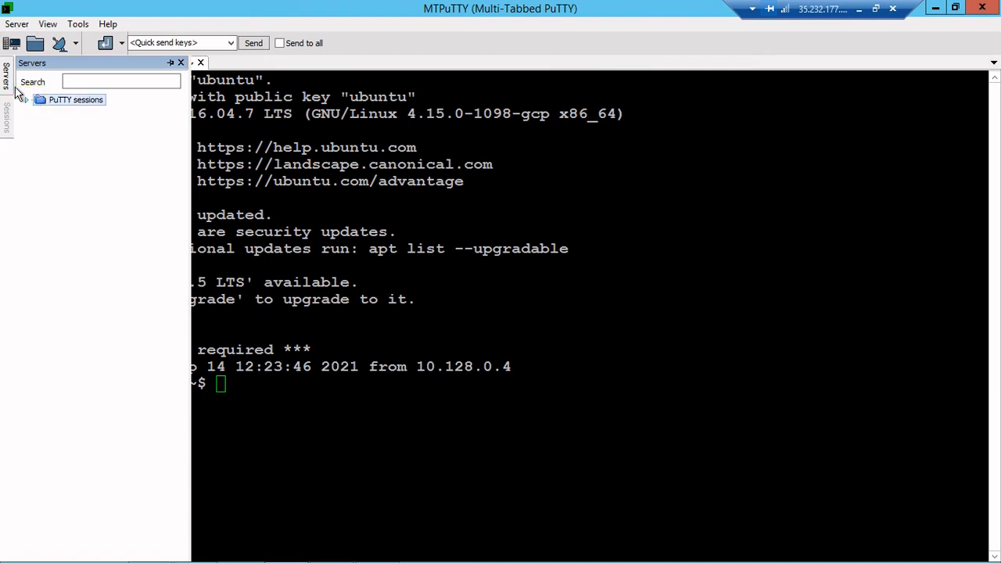
left_click(35, 43)
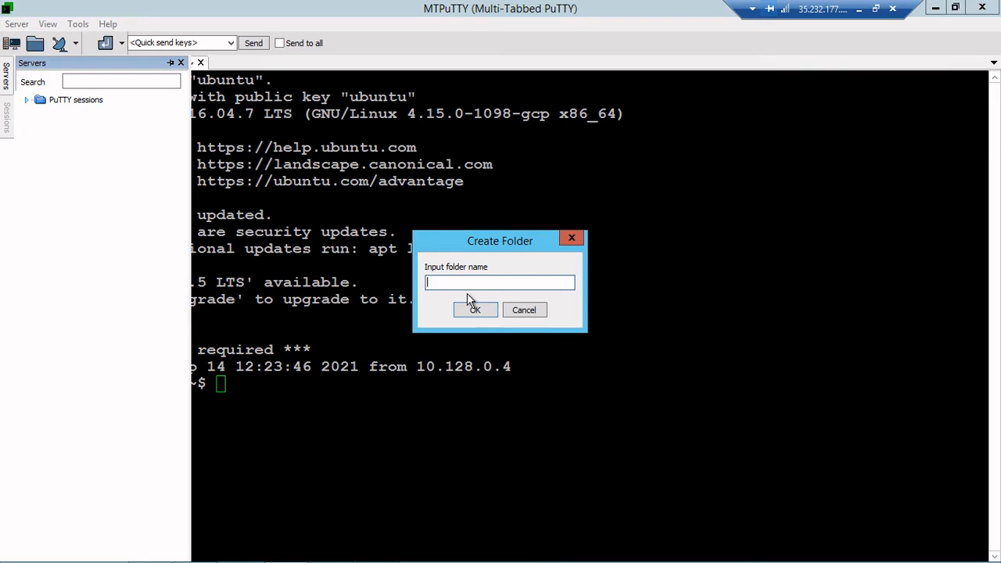
type("big data hadoopp")
left_click(476, 313)
Add a server to the big data hadoopp folder using the saved PuTTY session 10.128.0.4.
left_click(59, 112)
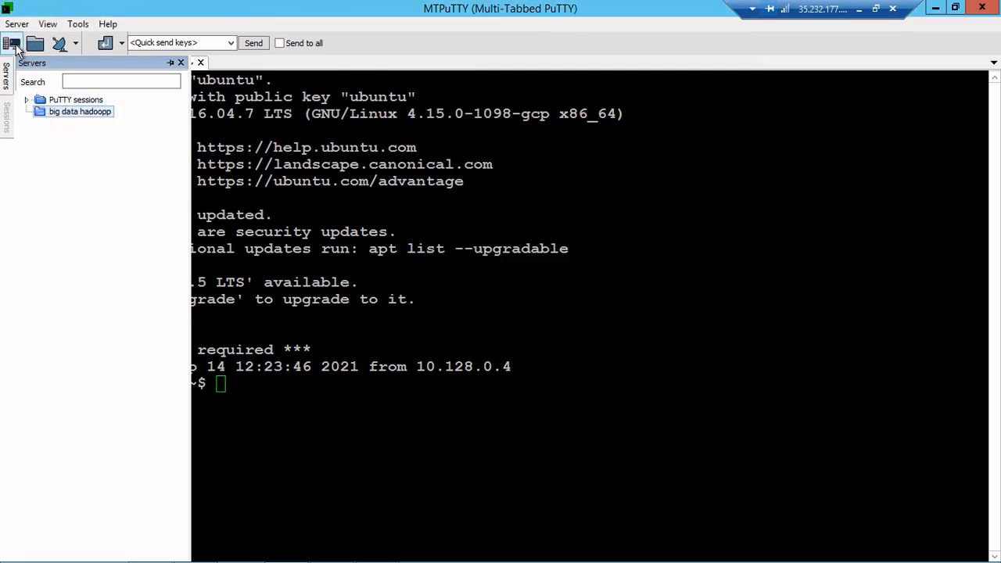
left_click(14, 44)
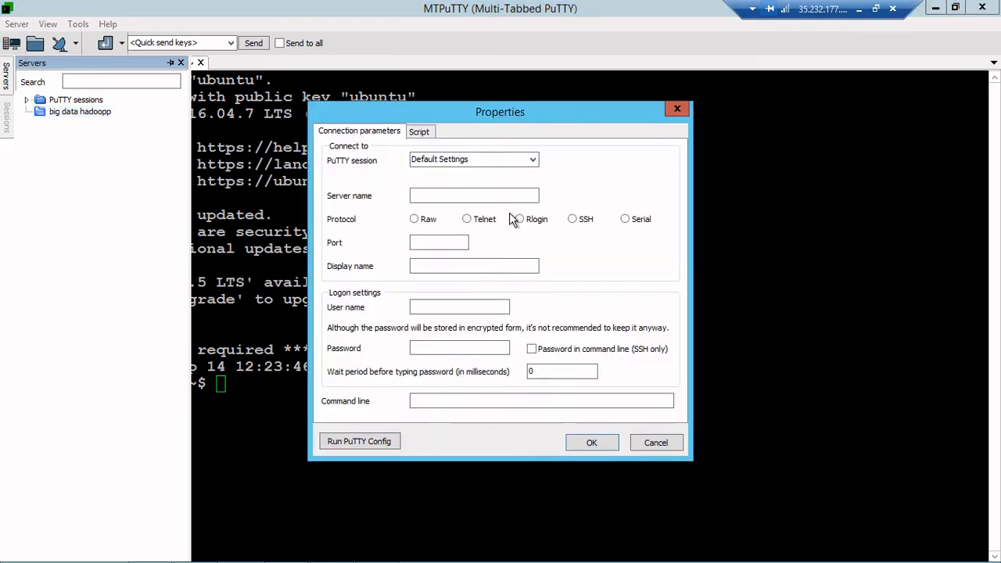
left_click(533, 159)
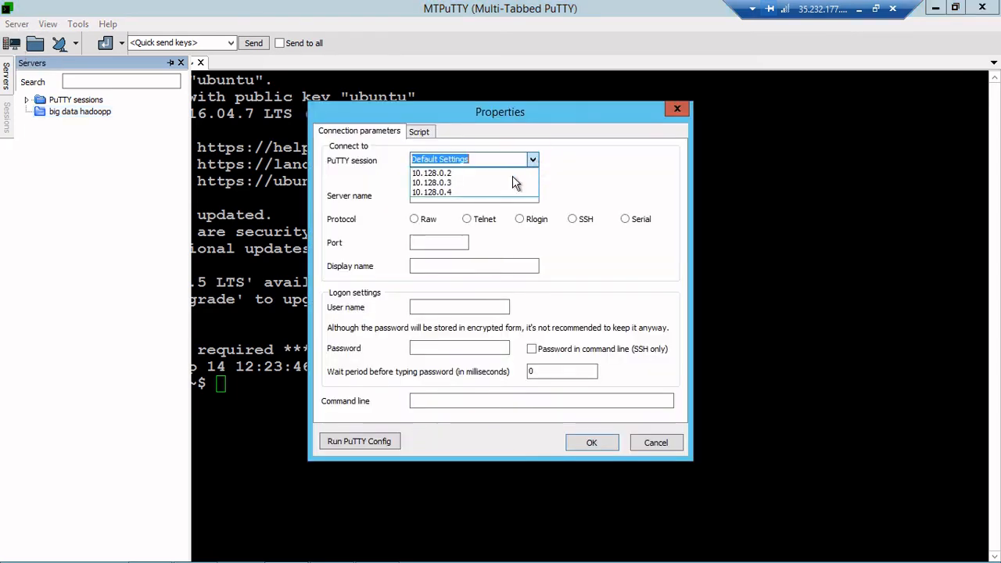
left_click(433, 192)
left_click(591, 443)
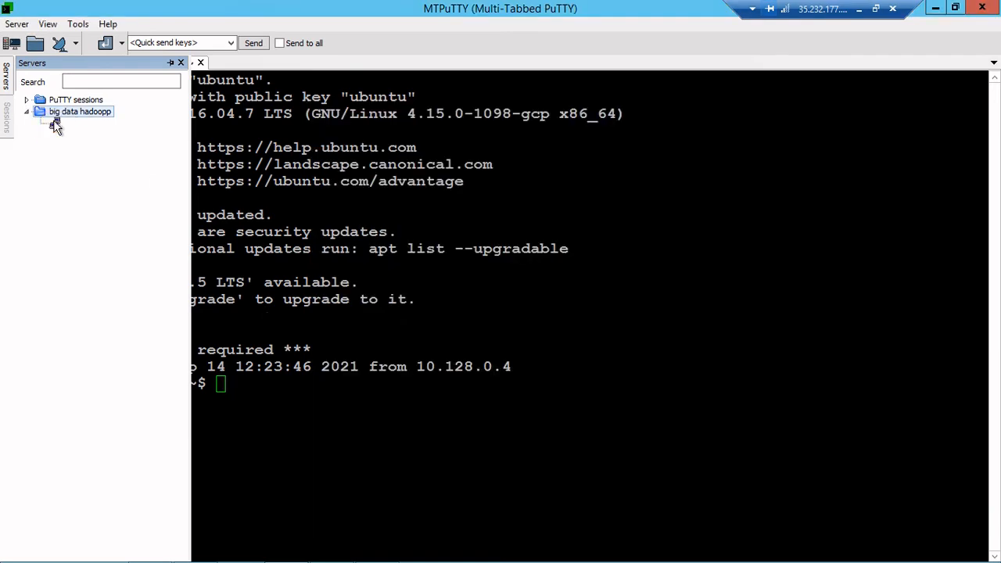
Remove the unnamed server entry from the big data hadoopp folder.
left_click(56, 123)
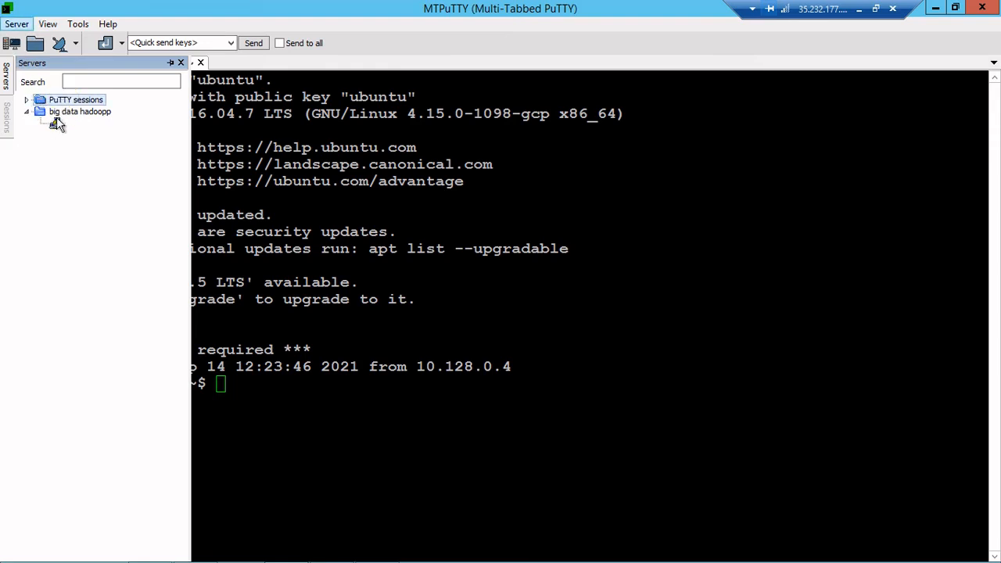
right_click(55, 123)
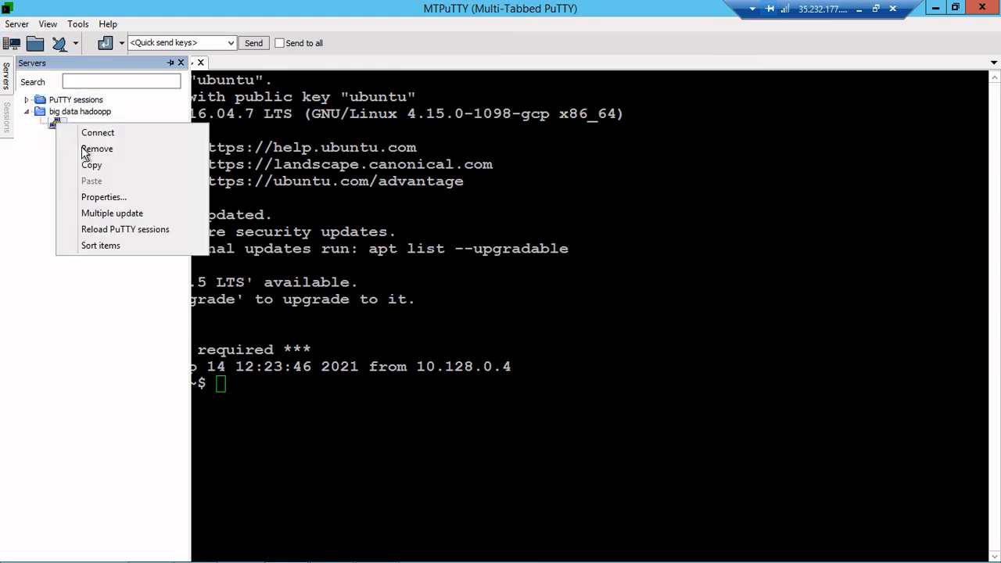
left_click(82, 149)
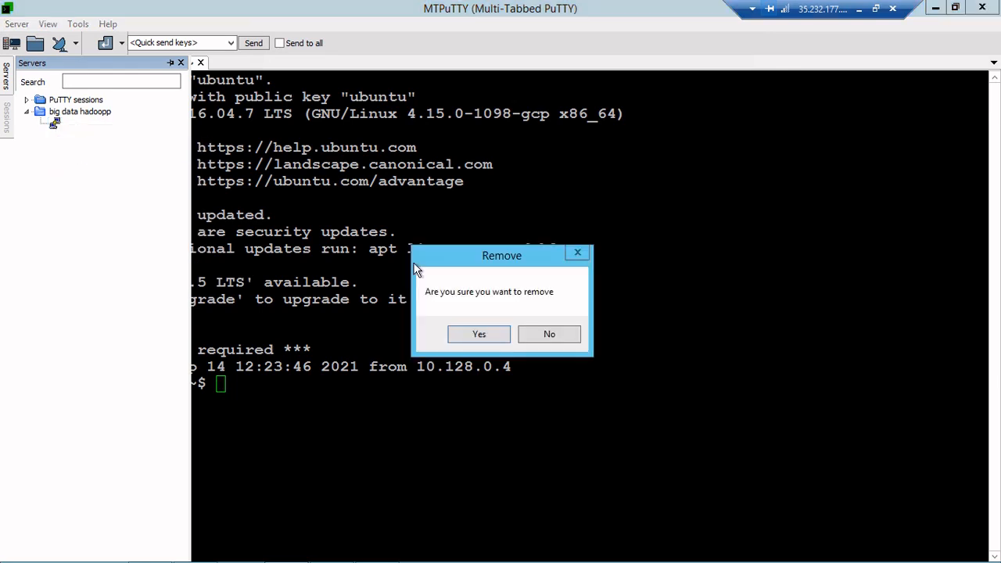
left_click(473, 330)
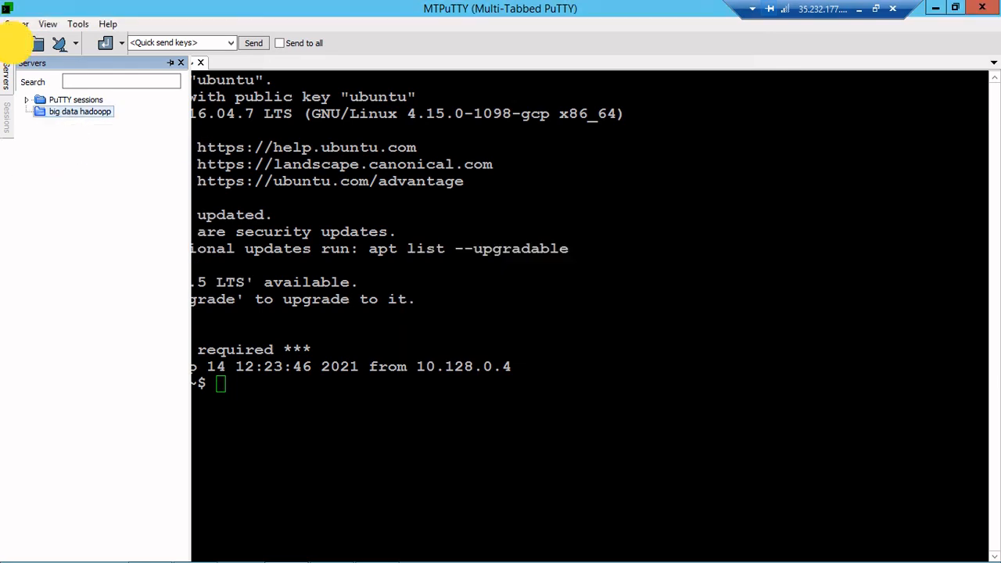
Add a server to the big data hadoopp folder using the saved PuTTY session 10.128.0.2.
left_click(11, 44)
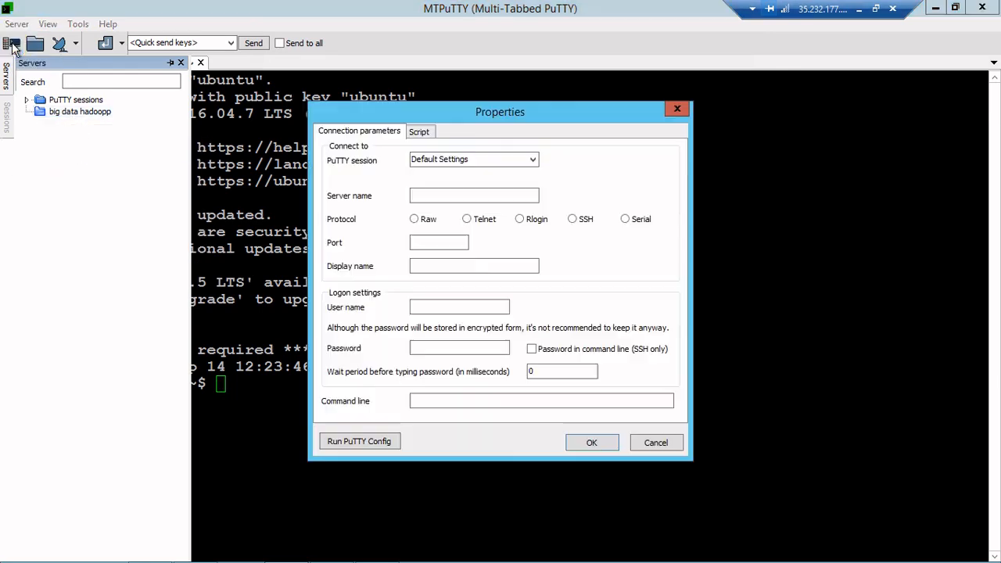
left_click(532, 160)
left_click(442, 173)
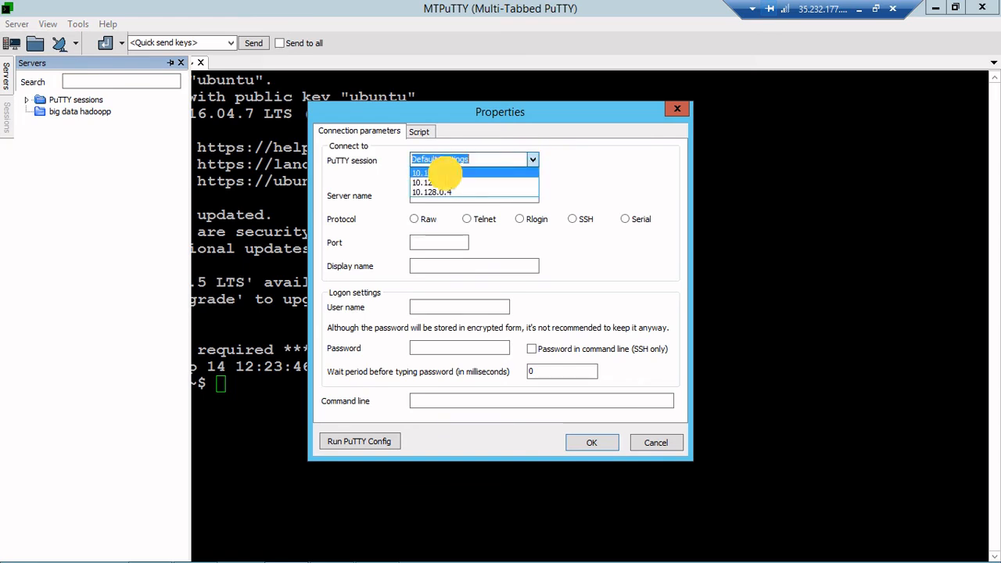
left_click(592, 442)
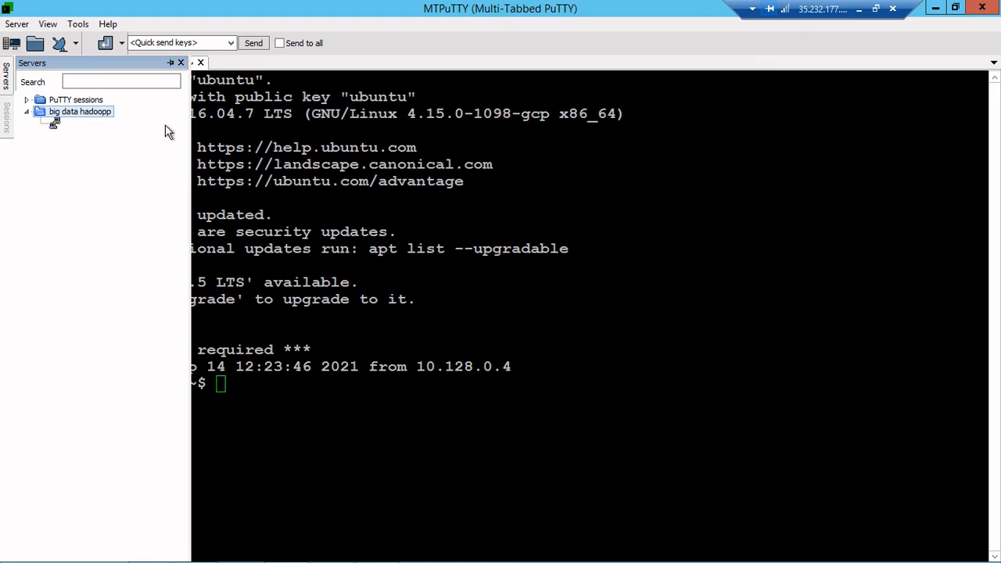
Connect to the server in the big data hadoopp folder and log in as ubuntu.
double_click(54, 124)
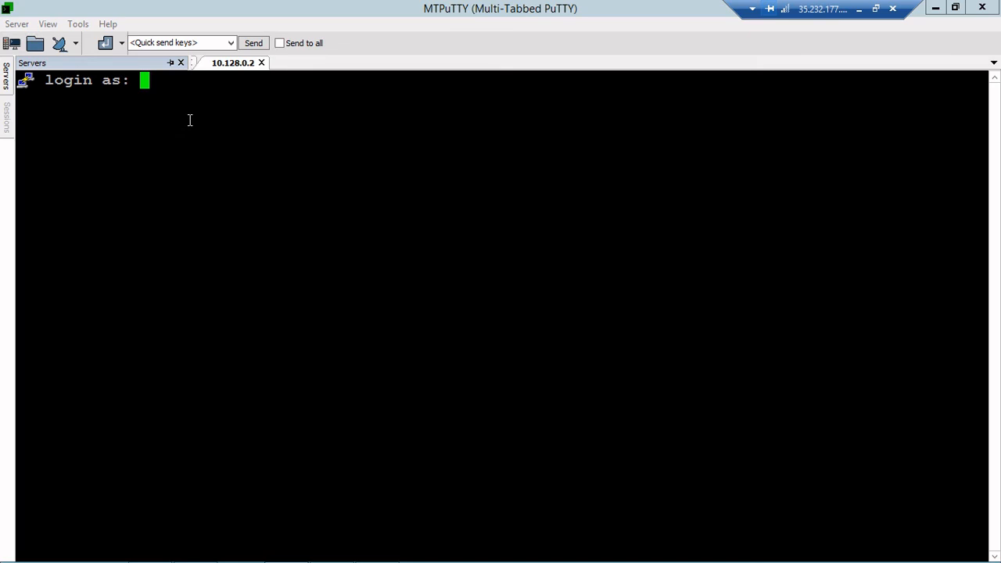
type("ubuntu")
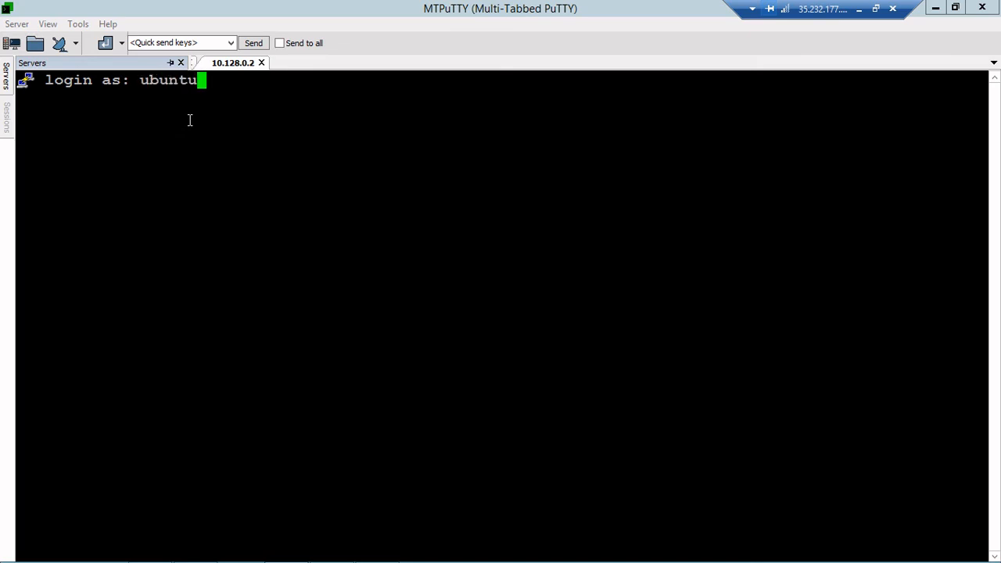
key("Return")
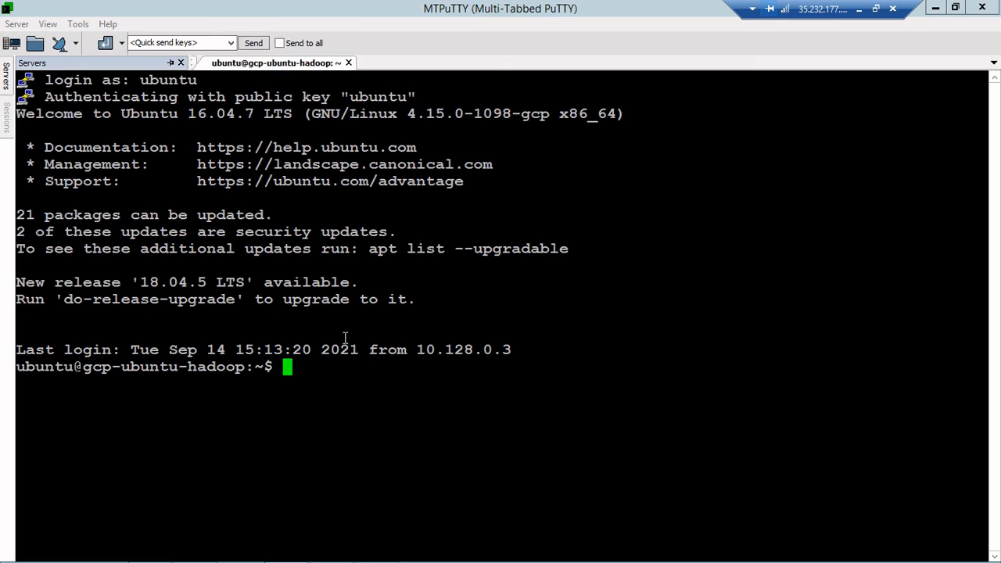
Display the server's full distribution details with lsb_release -a, and minimize the remote desktop window.
type("lsb_r")
key("Tab")
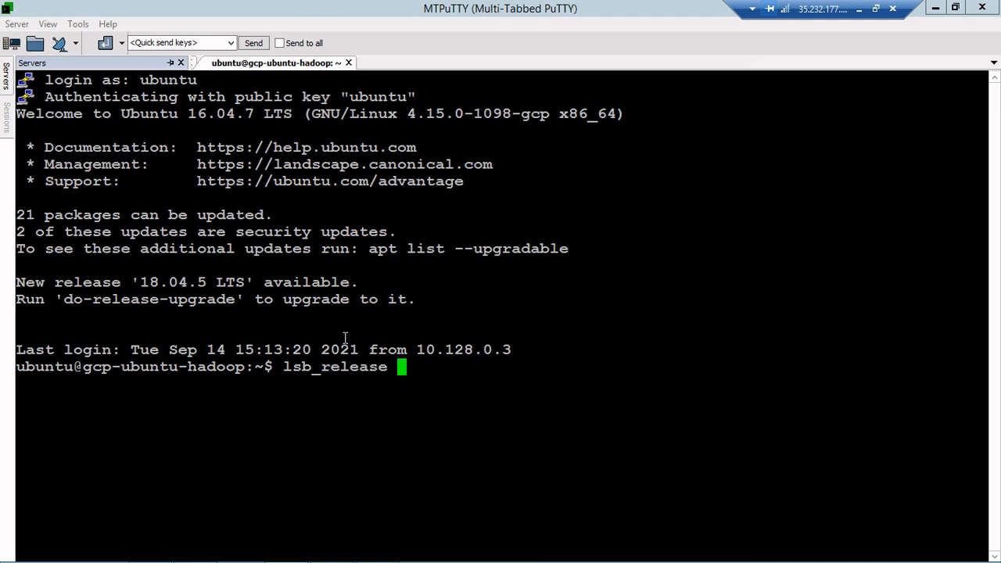
type("-a")
key("Return")
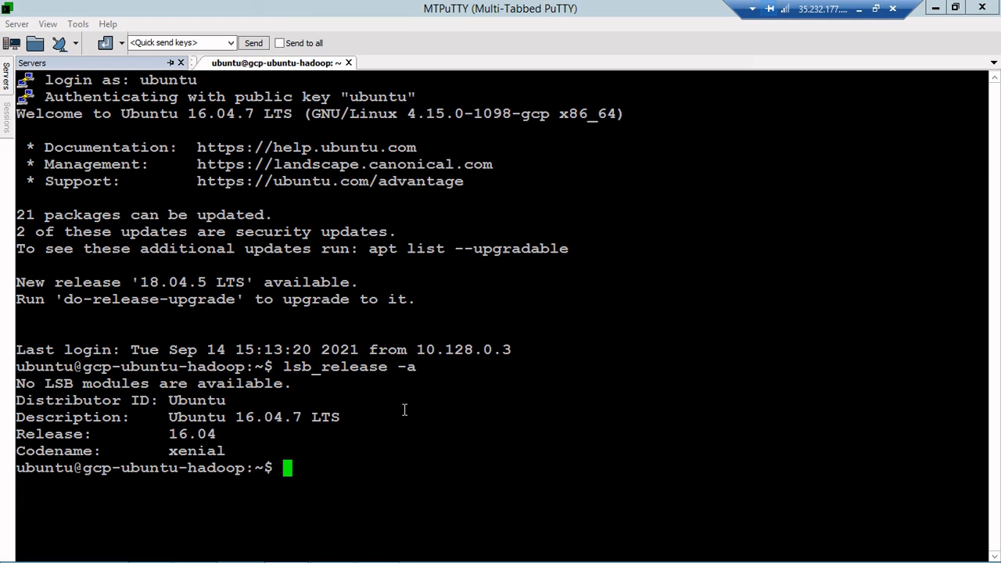
left_click(859, 9)
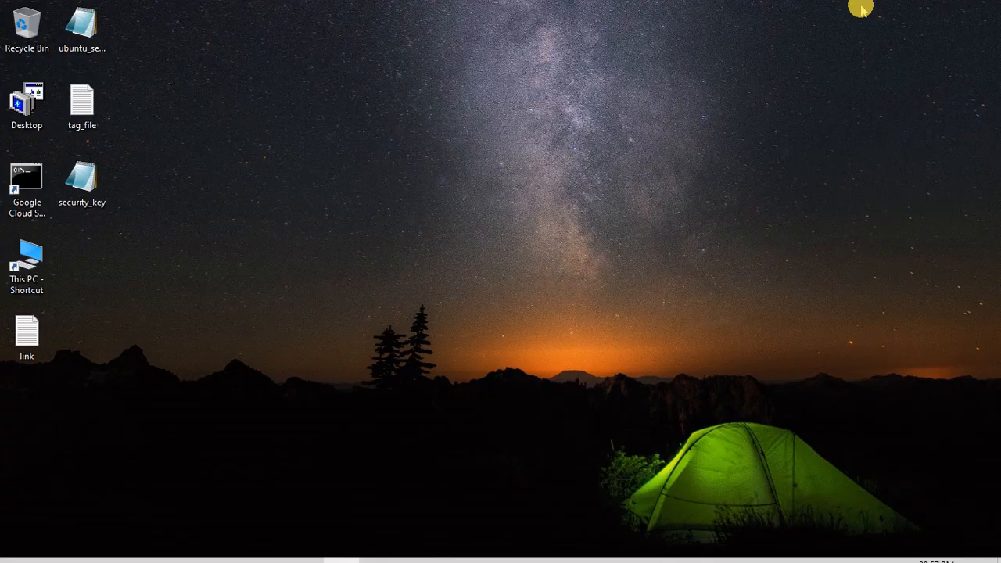